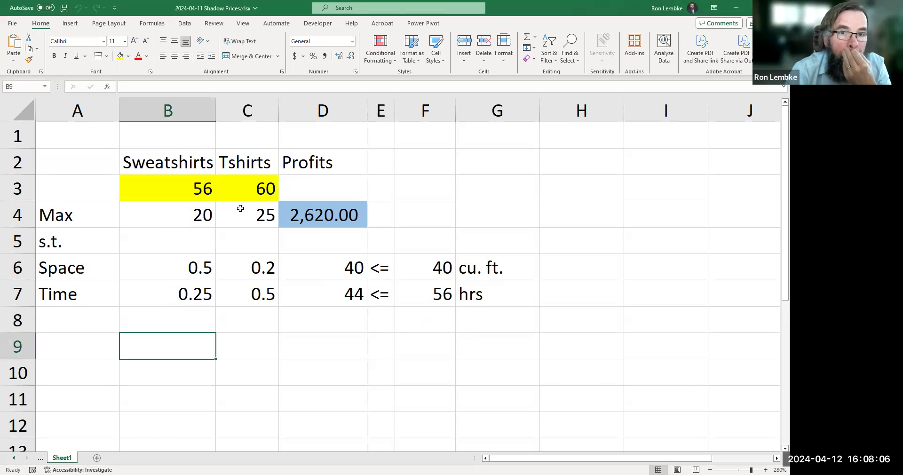
# Move the Profits label from D2 down to D3.
pyautogui.click(313, 166)
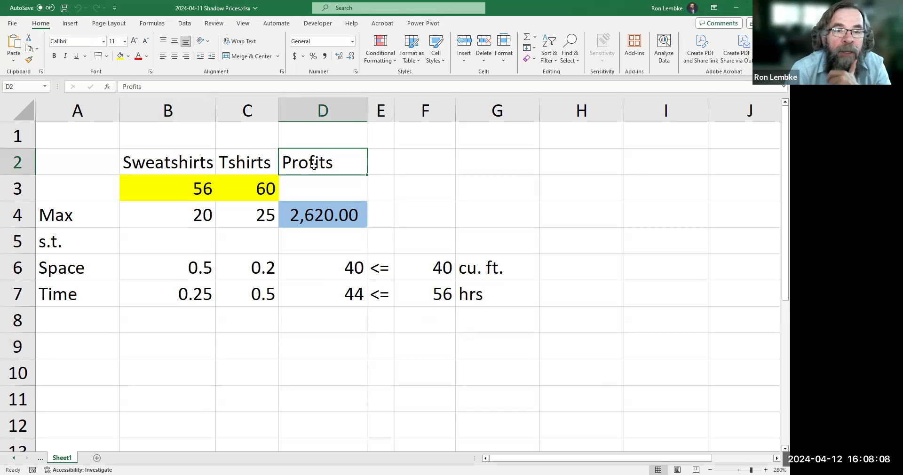
pyautogui.hotkey('ctrl', 'x')
pyautogui.press('Down')
pyautogui.hotkey('ctrl', 'v')
# Review the quantities 56 and 60, profits 20 and 25, and the D4 total profit formula.
pyautogui.press('Left')
pyautogui.press('Left')
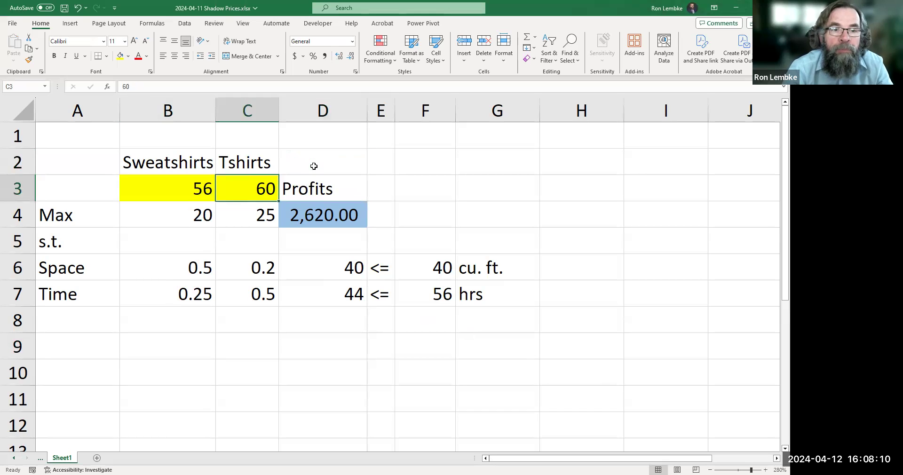
pyautogui.press('Down')
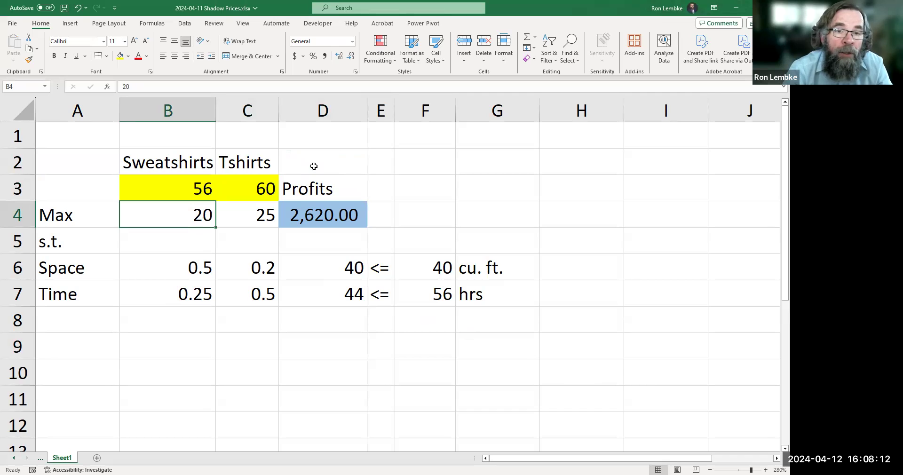
pyautogui.press('Right')
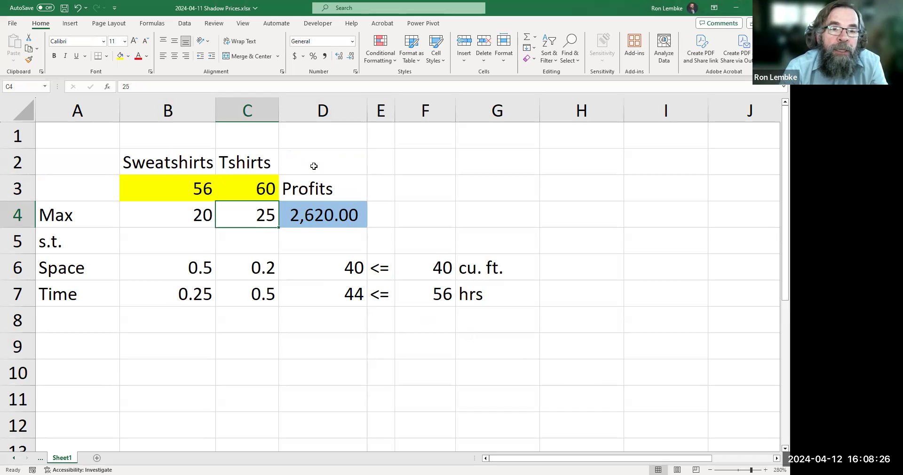
pyautogui.press('Left')
pyautogui.press('Up')
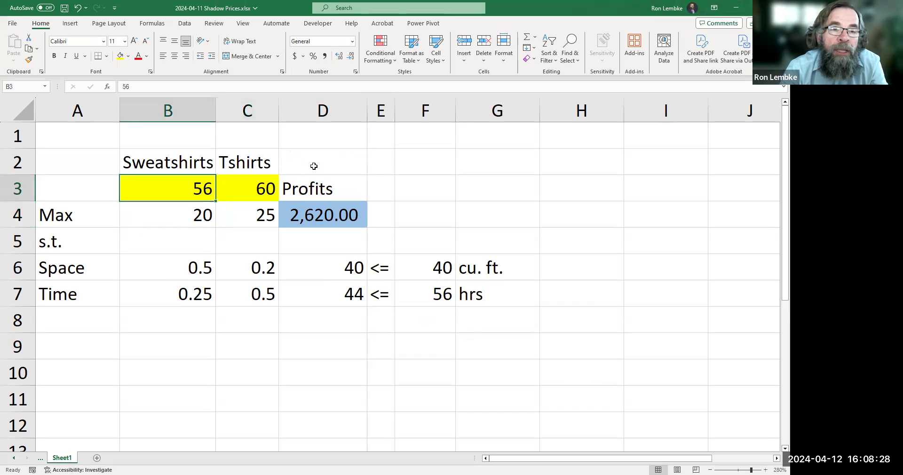
pyautogui.press('Right')
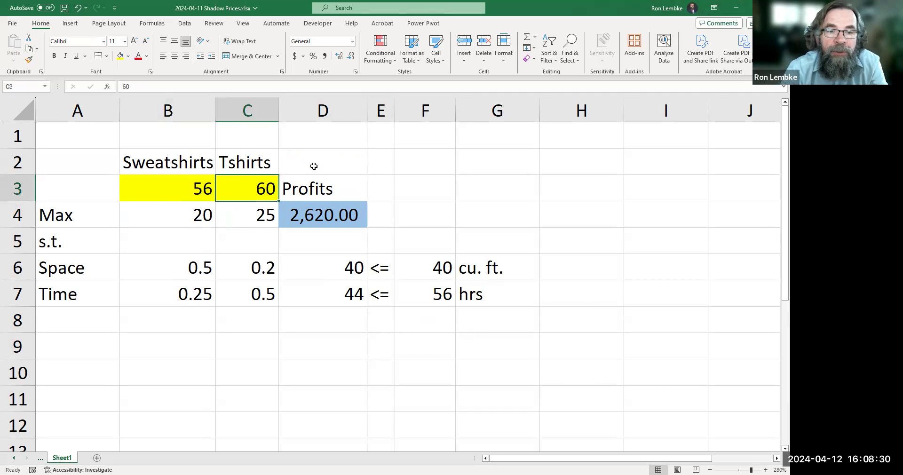
pyautogui.press('Down')
pyautogui.press('Right')
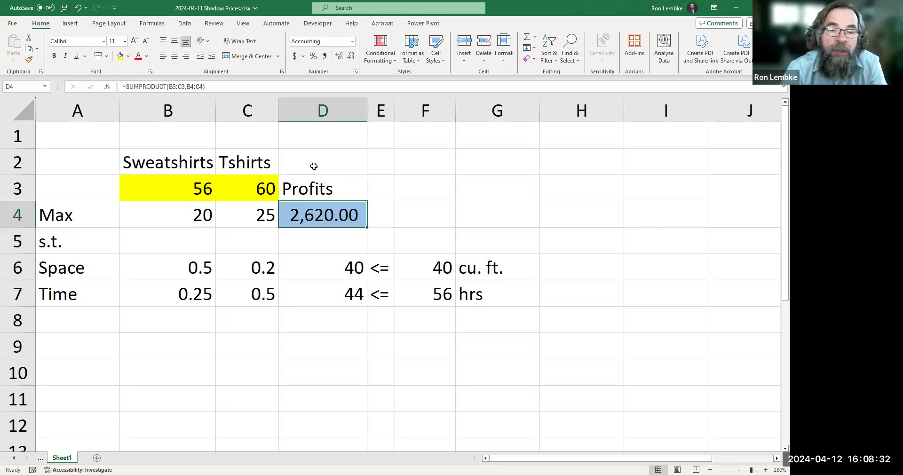
# Review the space (0.5, 0.2) and time (0.25, 0.5) coefficients and the D6/D7 usage formulas.
pyautogui.press('Down')
pyautogui.press('Down')
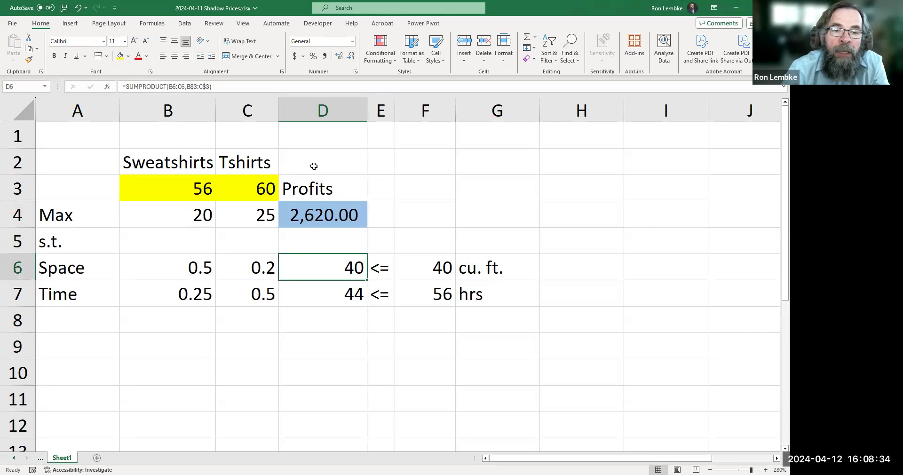
pyautogui.press('Left')
pyautogui.press('Left')
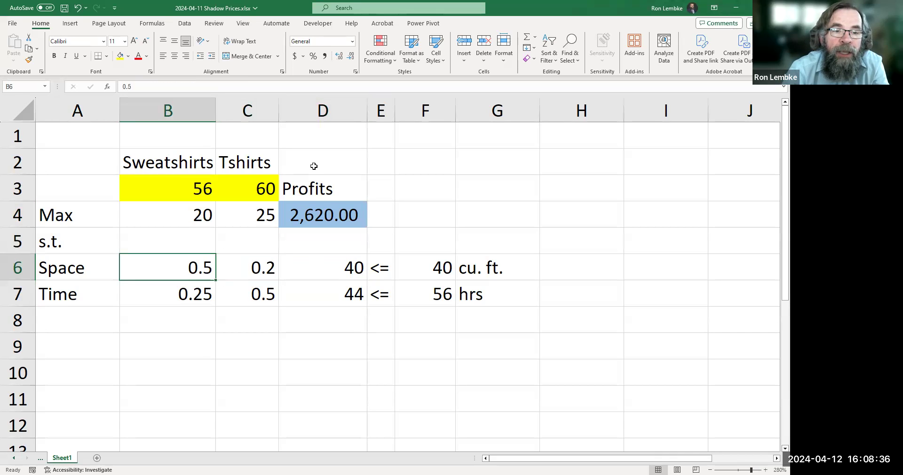
pyautogui.press('Right')
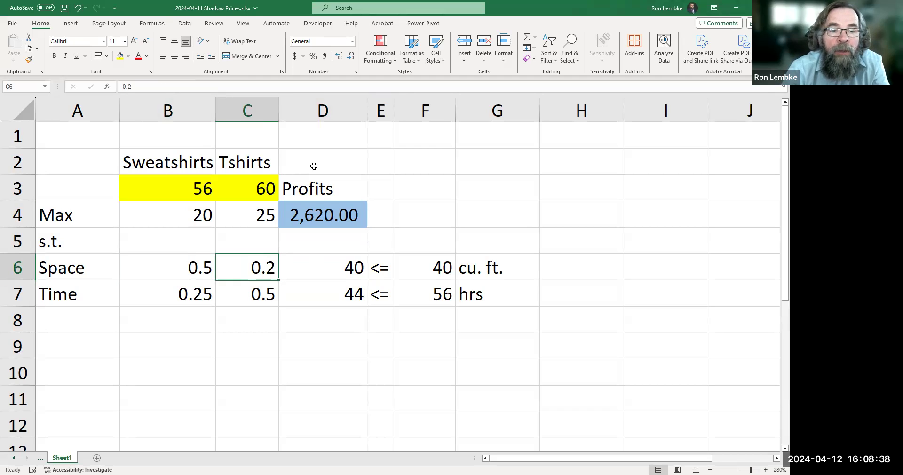
pyautogui.press('Down')
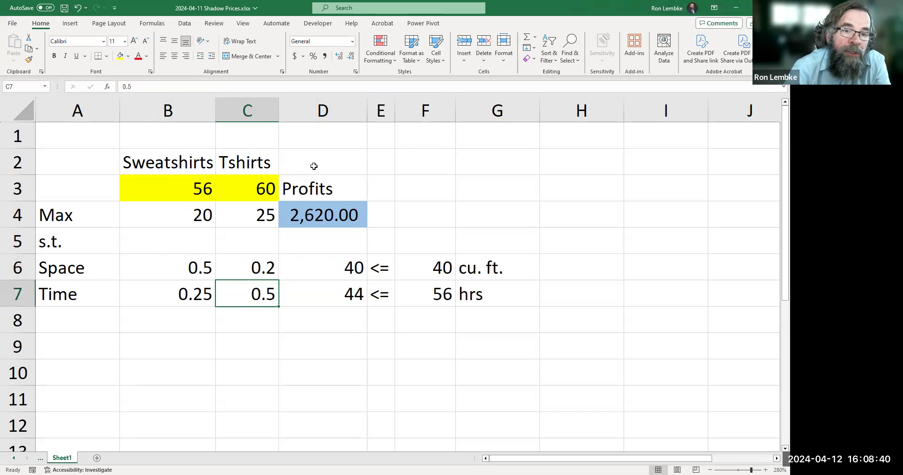
pyautogui.press('Left')
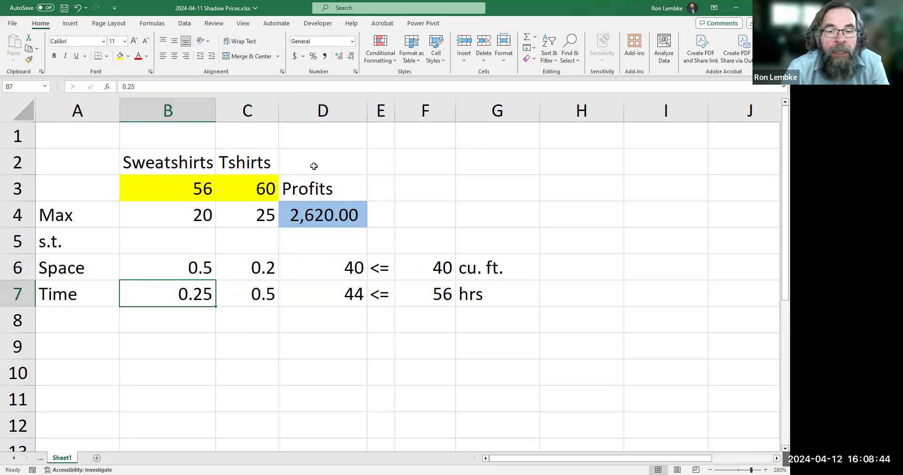
pyautogui.press('Up')
pyautogui.press('Right')
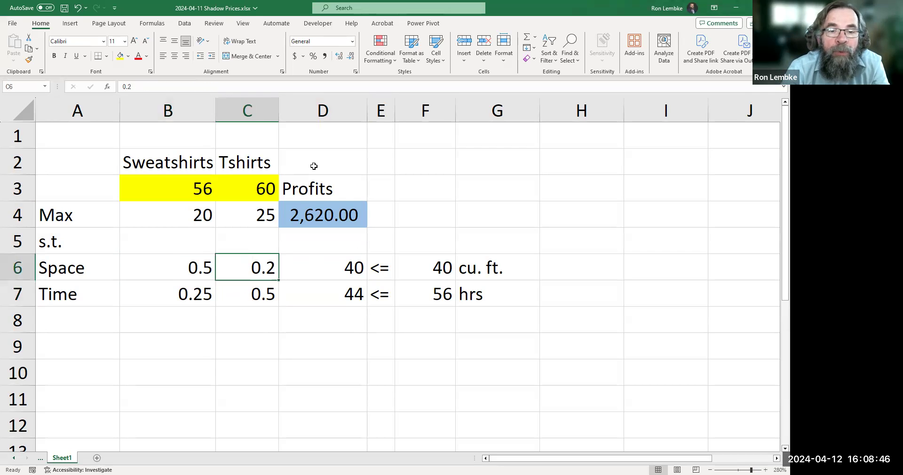
pyautogui.press('Right')
pyautogui.press('Right')
pyautogui.press('Left')
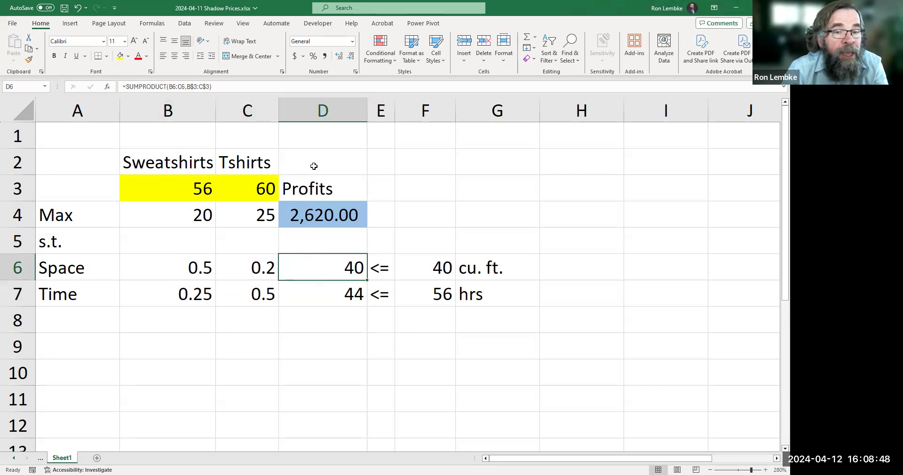
pyautogui.press('Down')
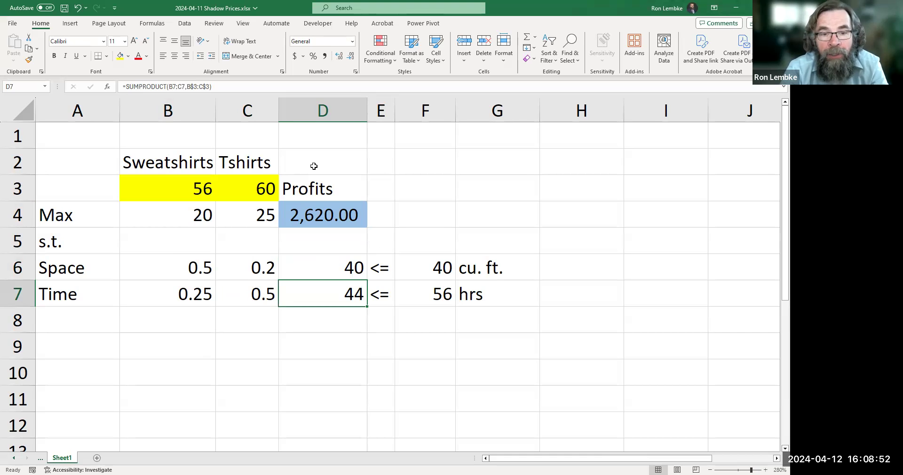
# Run Solver on the profit model, keeping the solution with a Sensitivity report.
pyautogui.click(265, 324)
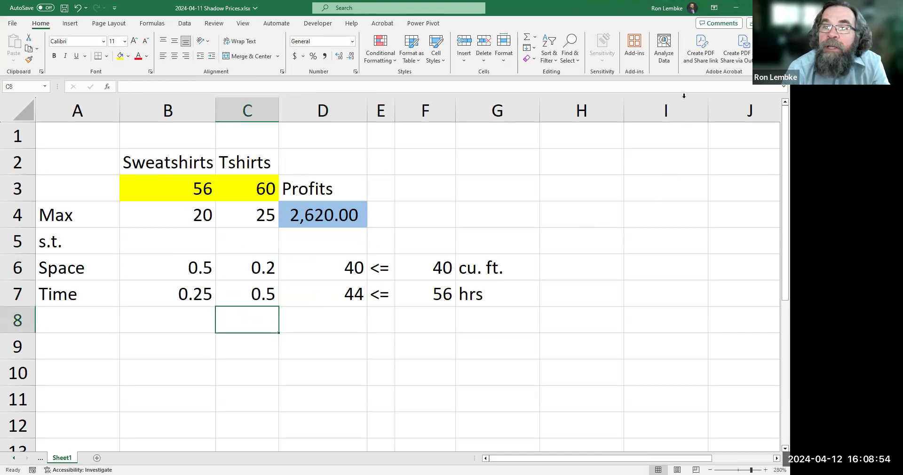
pyautogui.click(184, 24)
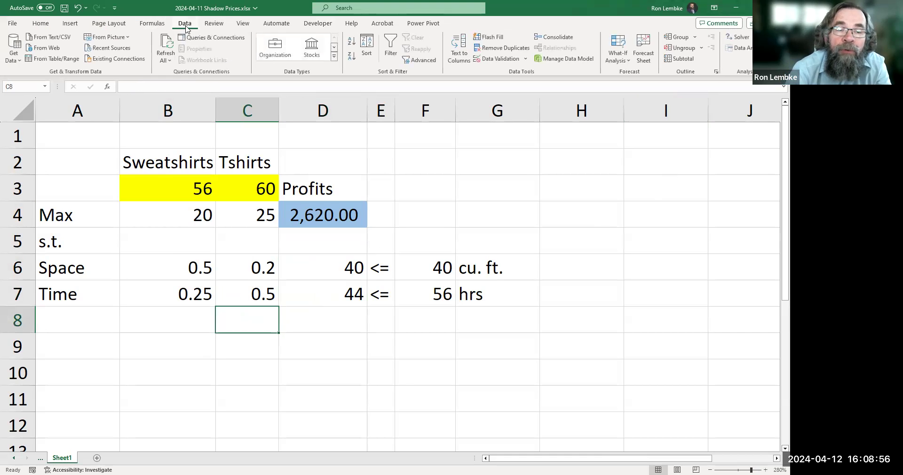
pyautogui.click(747, 40)
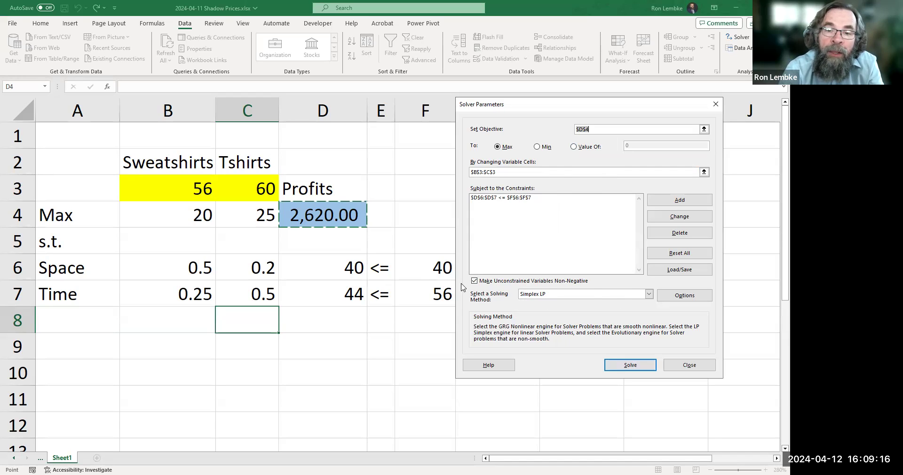
pyautogui.click(628, 365)
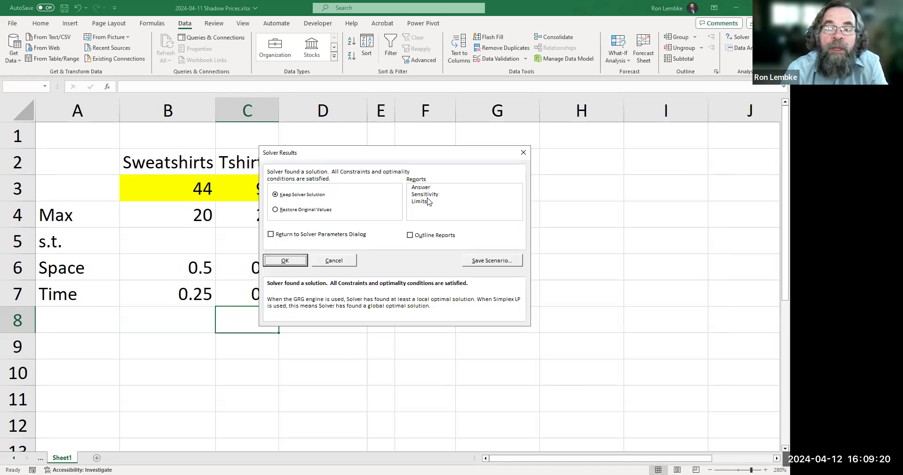
pyautogui.click(428, 194)
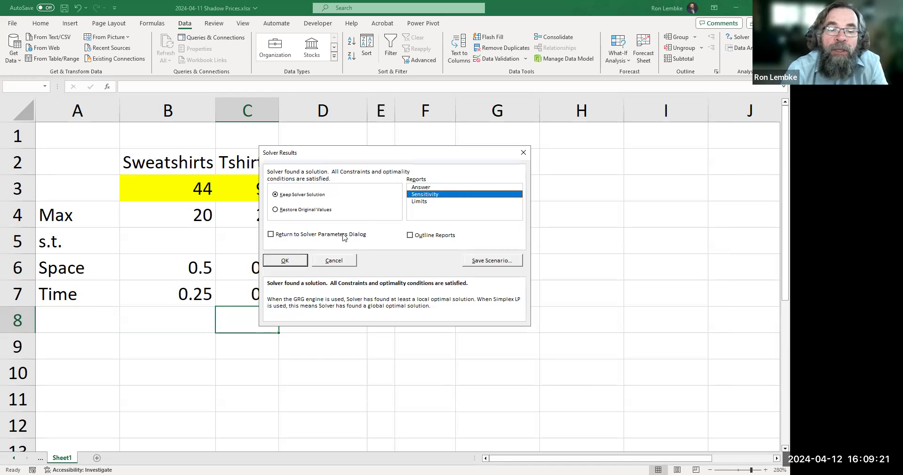
pyautogui.click(296, 258)
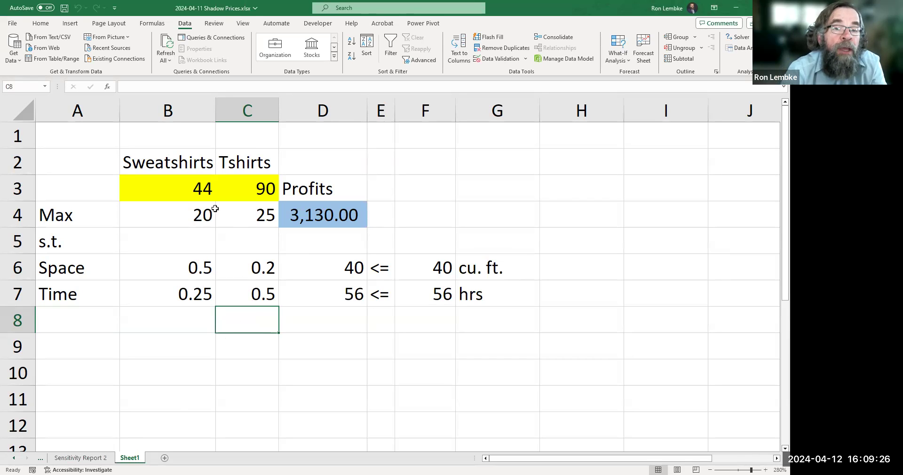
# Check the new 44 and 90 quantities, 3,130.00 profit and constraint usage, then view Sensitivity Report 2.
pyautogui.moveTo(194, 188); pyautogui.dragTo(255, 198)
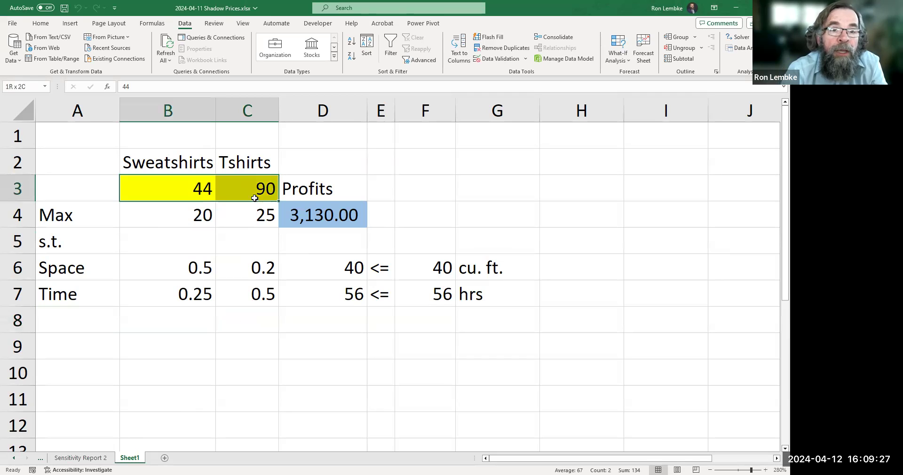
pyautogui.click(304, 216)
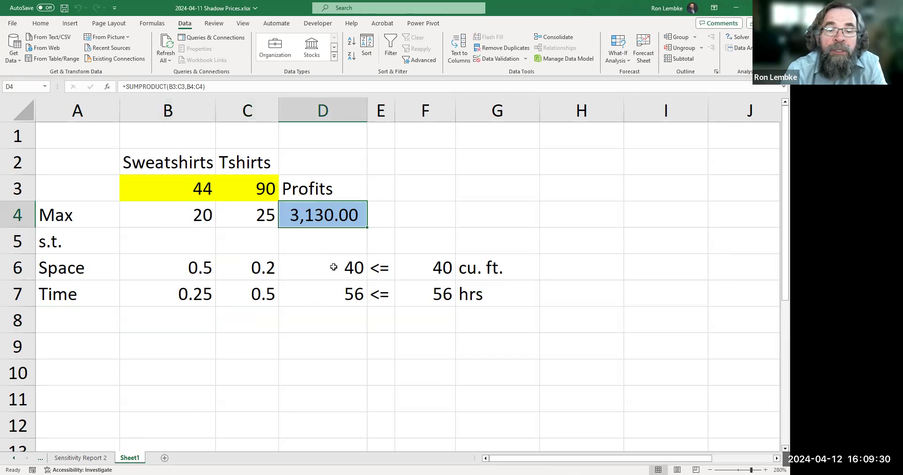
pyautogui.moveTo(331, 270); pyautogui.dragTo(434, 267)
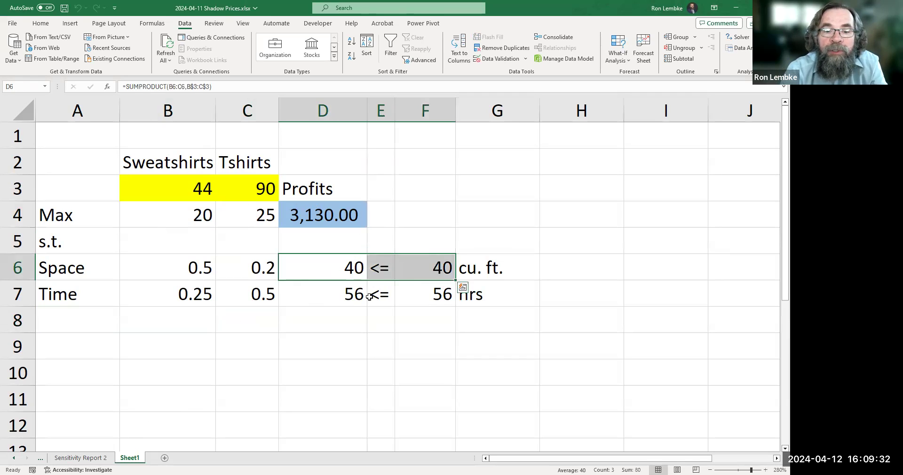
pyautogui.moveTo(356, 296); pyautogui.dragTo(437, 294)
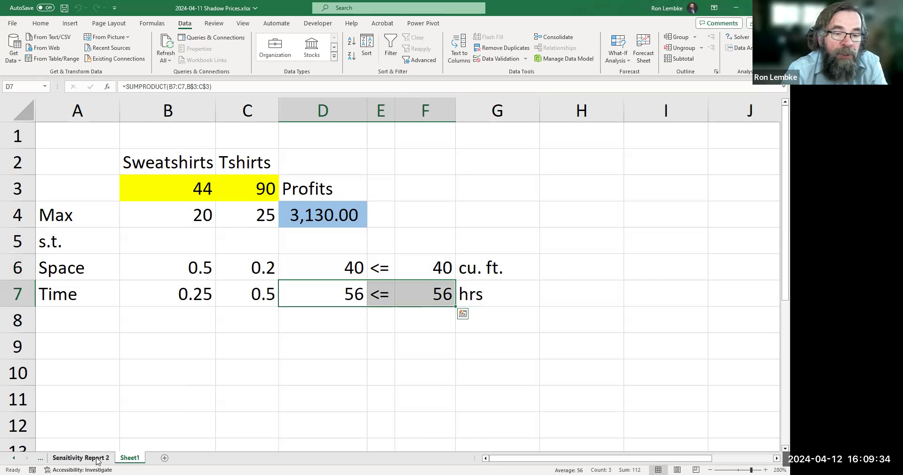
pyautogui.click(80, 458)
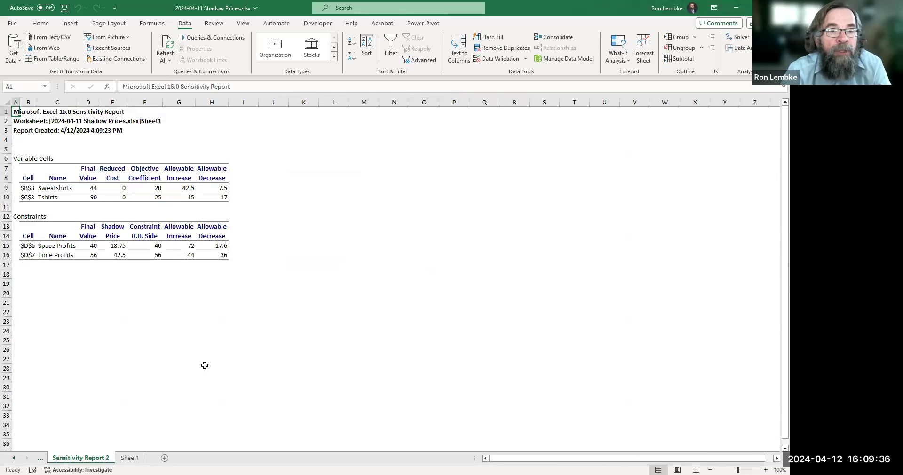
pyautogui.scroll(5, 204, 365)
pyautogui.click(221, 392)
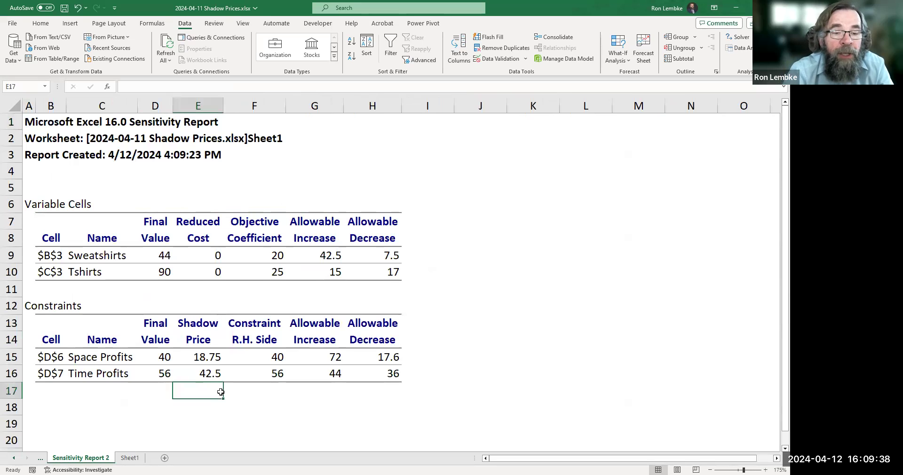
pyautogui.click(213, 374)
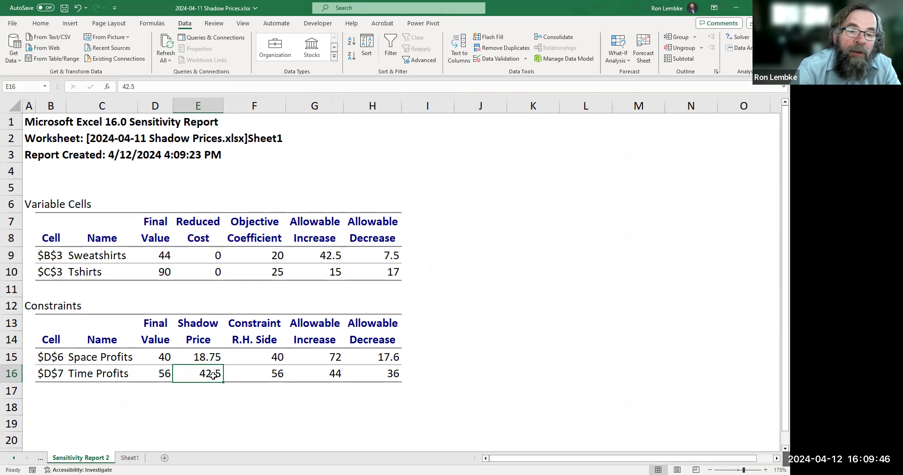
pyautogui.press('Right')
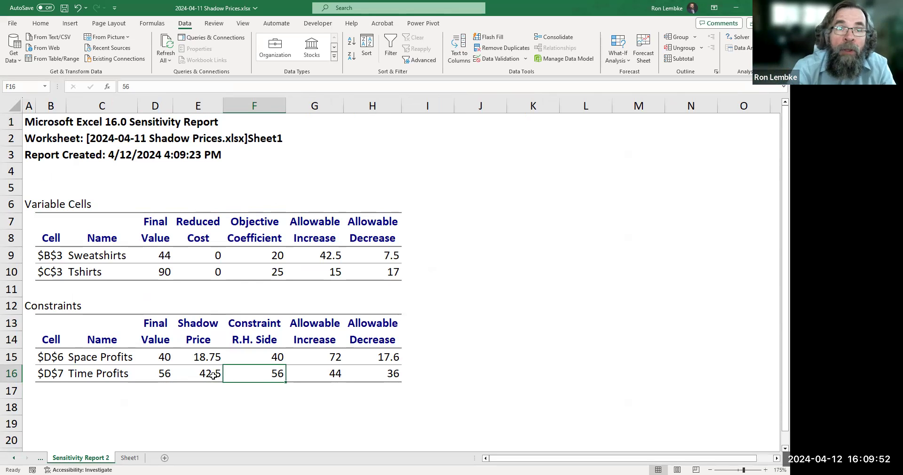
pyautogui.press('Down')
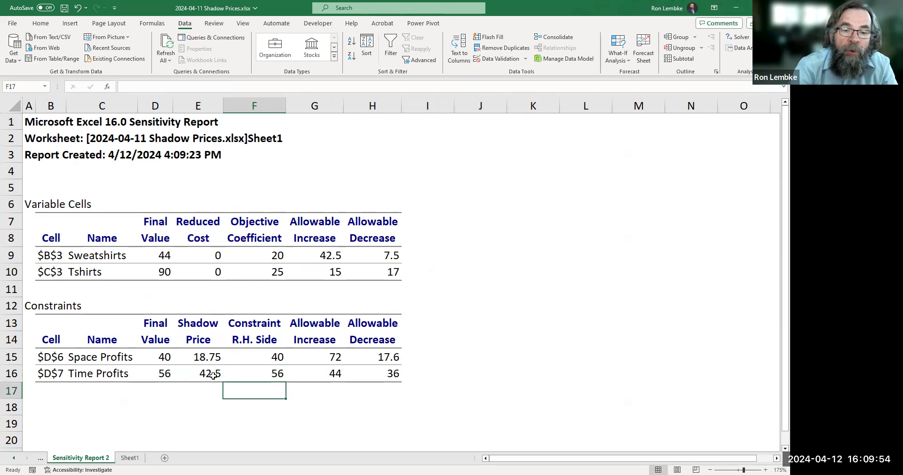
# Add a Max row with =F16+G16 giving 100, labelled 'hours'.
pyautogui.write('Max')
pyautogui.press('Tab')
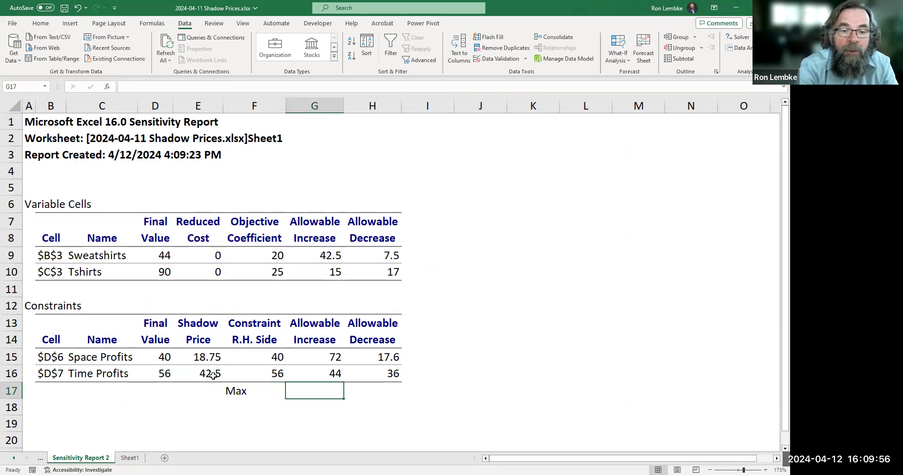
pyautogui.write('=')
pyautogui.press('Up')
pyautogui.press('Left')
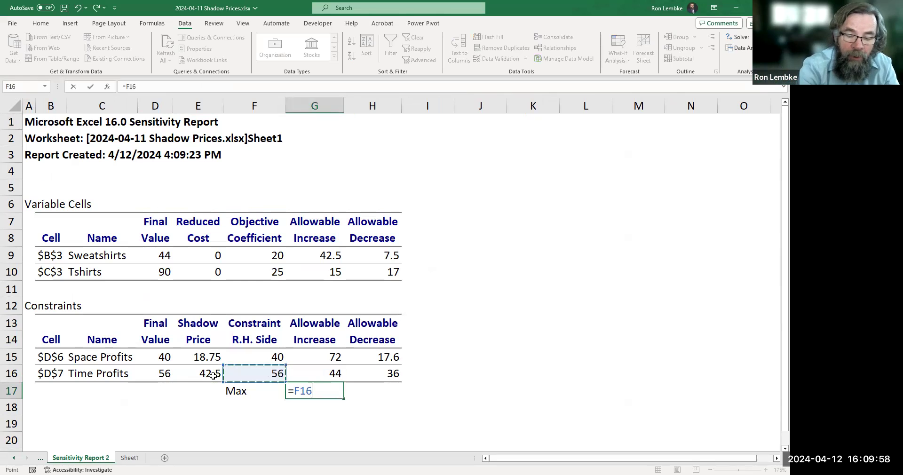
pyautogui.write('+')
pyautogui.press('Up')
pyautogui.press('Return')
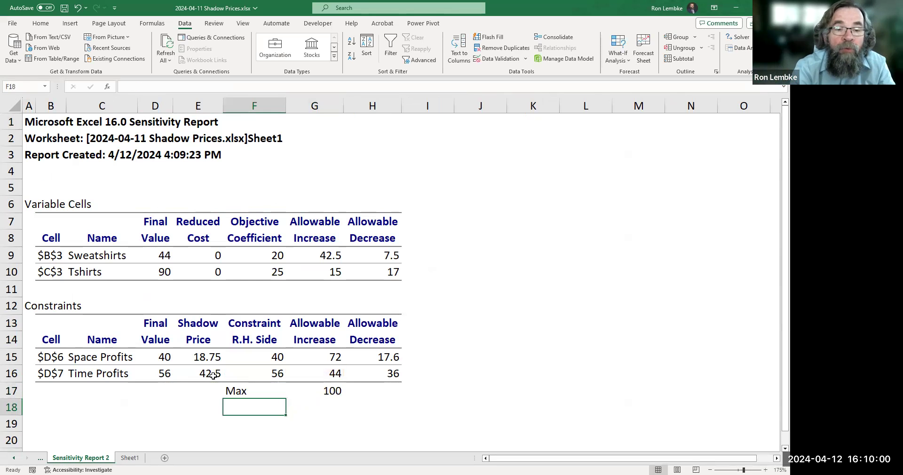
pyautogui.press('Up')
pyautogui.press('Right')
pyautogui.press('Right')
pyautogui.write('hours')
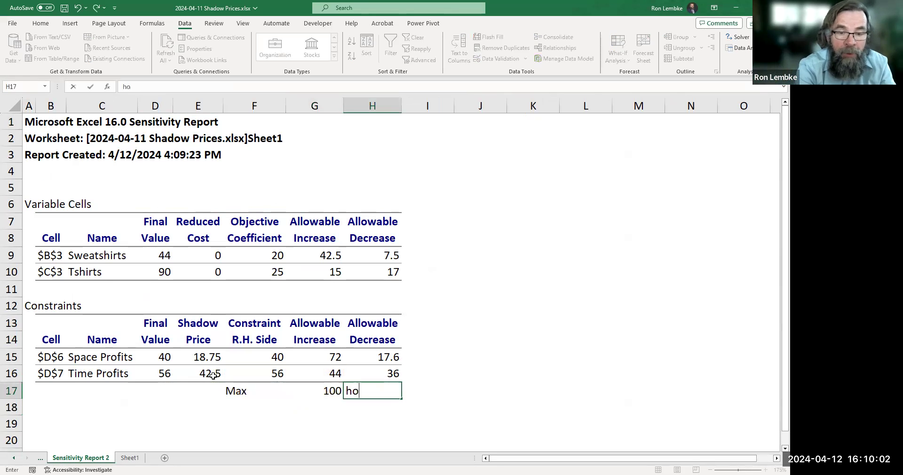
pyautogui.press('Return')
# Add a Current row with the profit value 3,130.
pyautogui.press('Left')
pyautogui.press('Left')
pyautogui.press('Left')
pyautogui.press('Left')
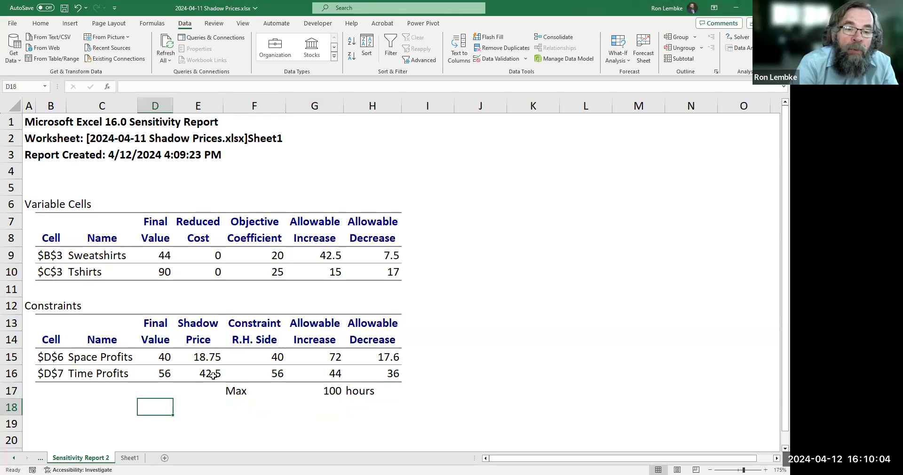
pyautogui.press('Right')
pyautogui.press('Right')
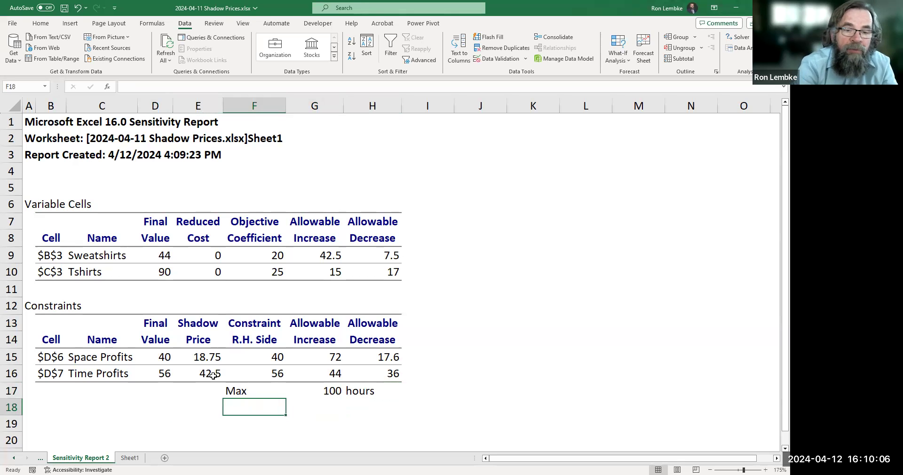
pyautogui.write('Current')
pyautogui.press('Tab')
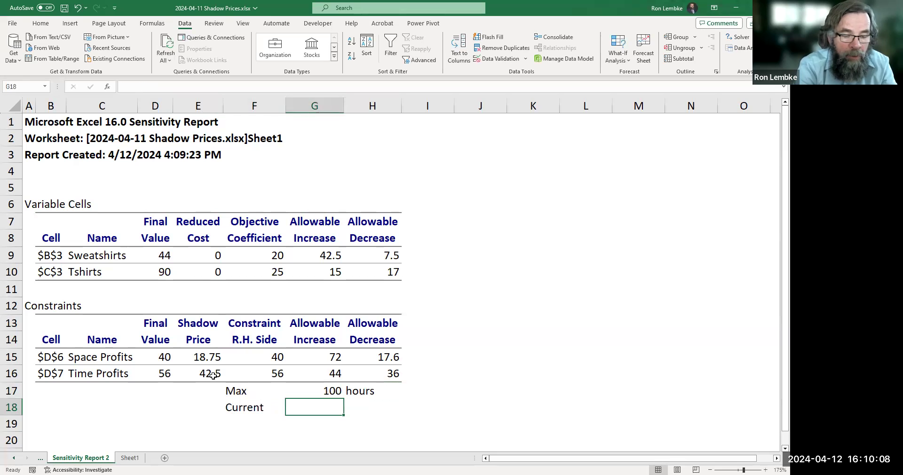
pyautogui.write('3,130')
pyautogui.press('Return')
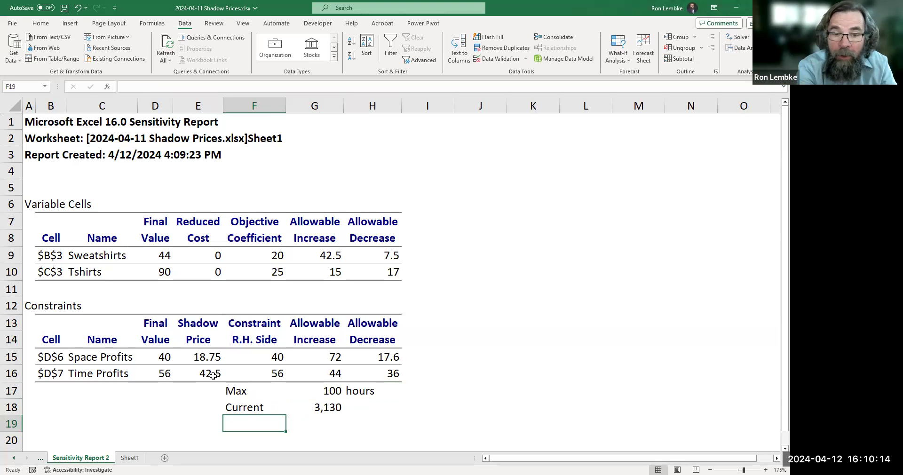
# Add an Increase row with =10*E16 giving 425.
pyautogui.write('Increase')
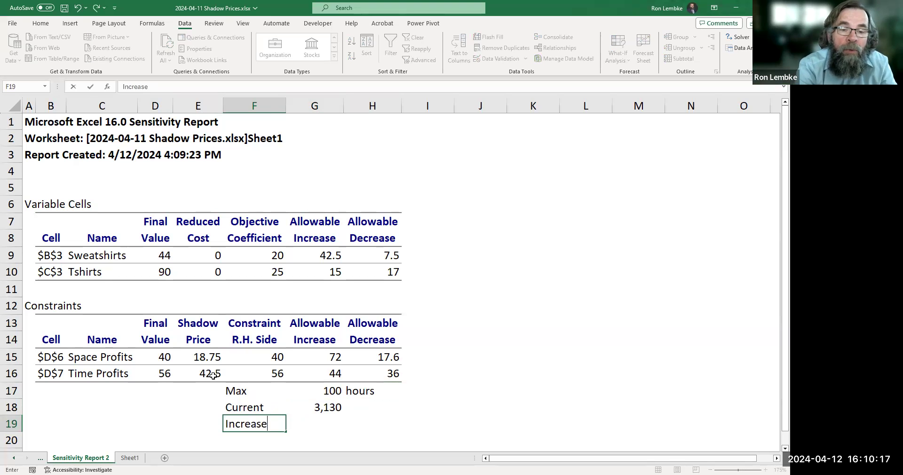
pyautogui.press('Tab')
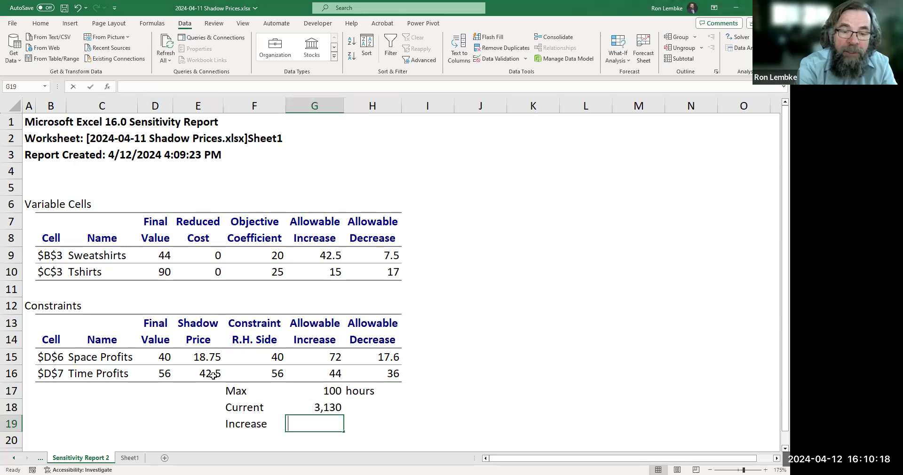
pyautogui.write('=10*')
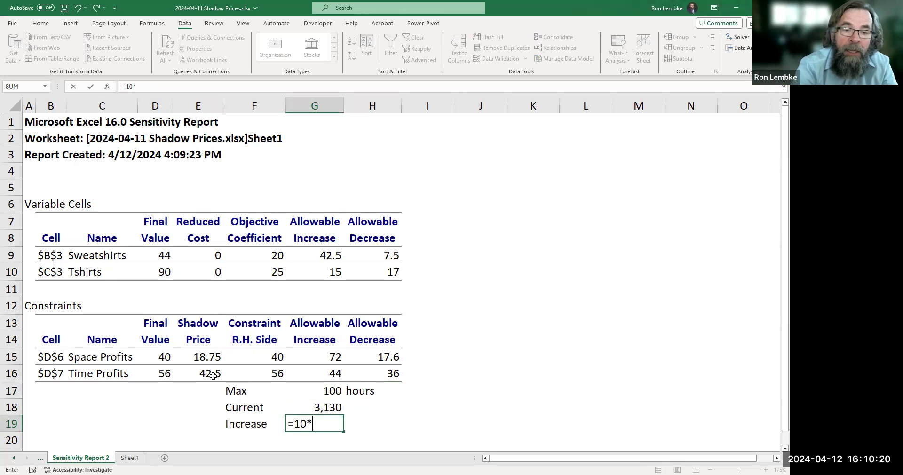
pyautogui.press('Up')
pyautogui.press('Up')
pyautogui.press('Up')
pyautogui.click(211, 373)
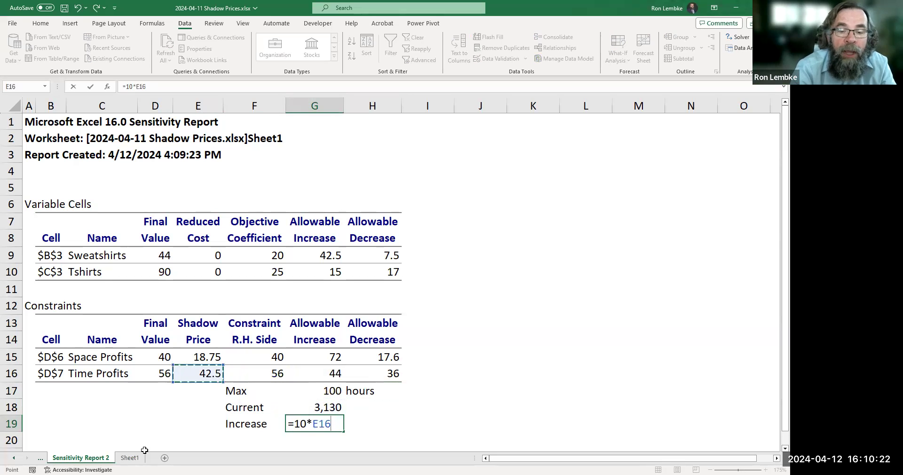
pyautogui.press('Return')
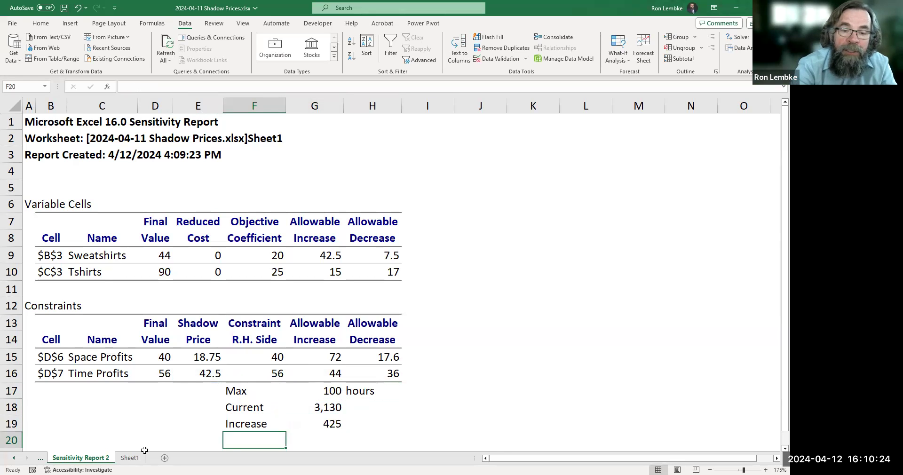
# Add a Total row with =G19+G18 giving 3,555.
pyautogui.write('Total')
pyautogui.press('Tab')
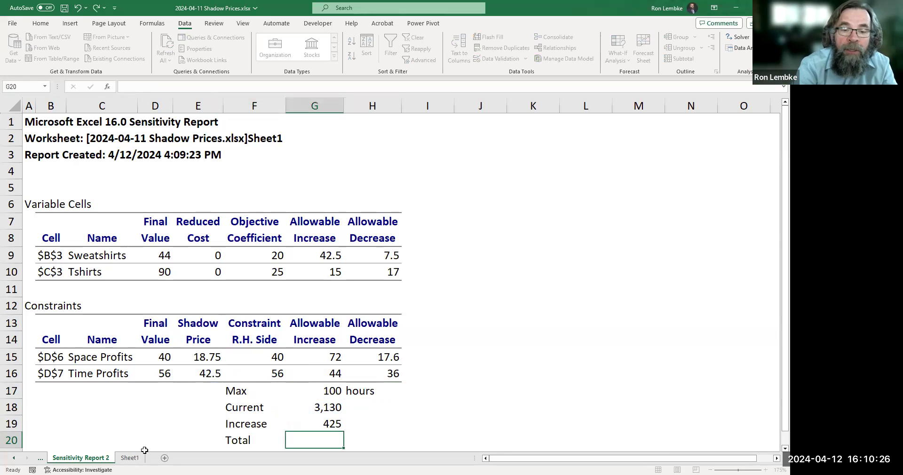
pyautogui.write('=')
pyautogui.press('Up')
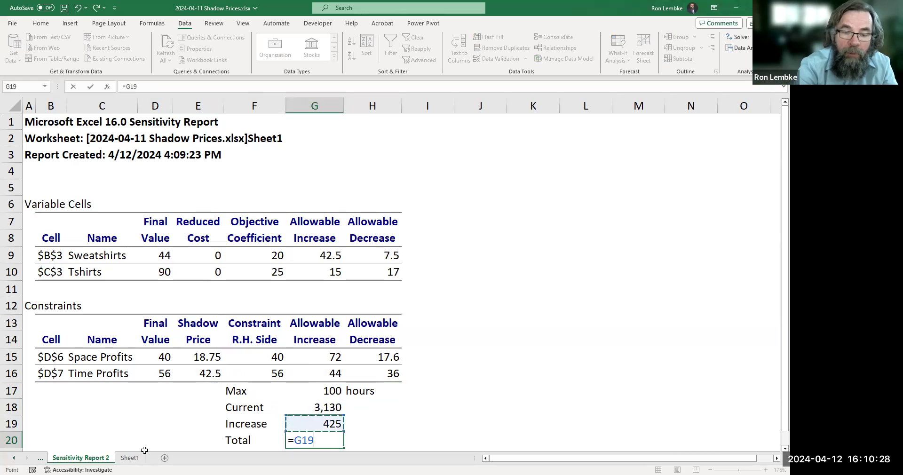
pyautogui.write('+')
pyautogui.press('Up')
pyautogui.press('Up')
pyautogui.press('Return')
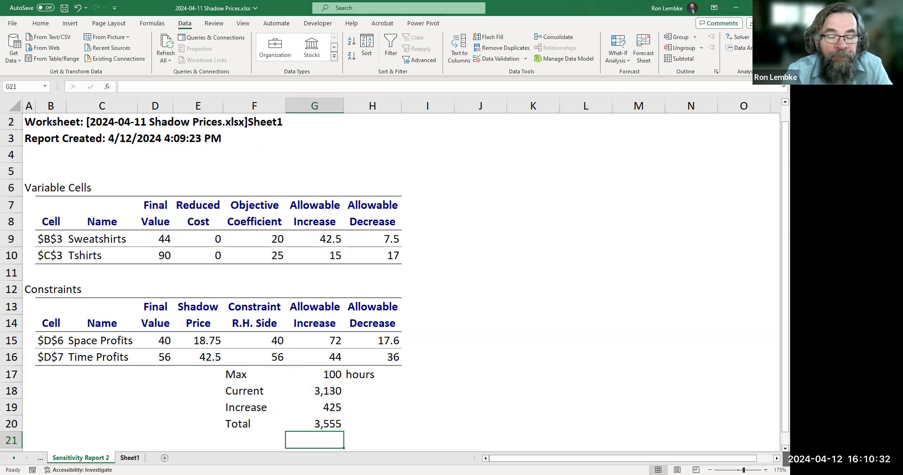
# Change the Sheet1 time limit in F7 to 66 hours.
pyautogui.click(129, 457)
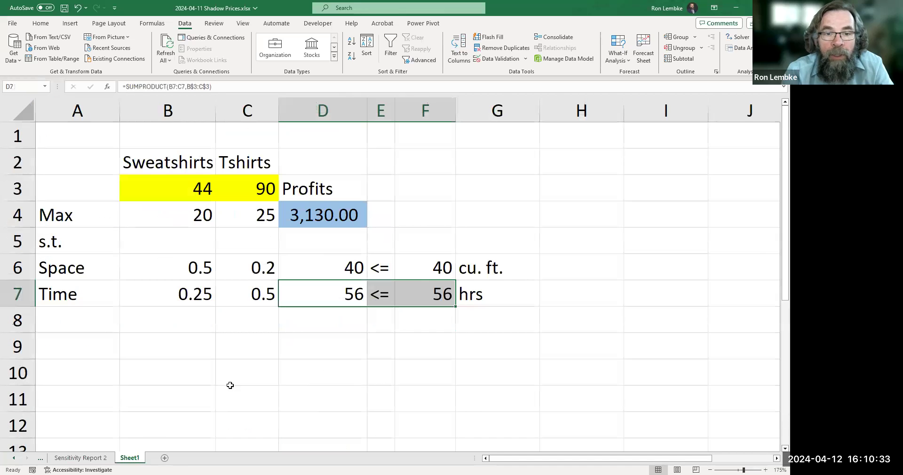
pyautogui.click(442, 293)
pyautogui.write('66')
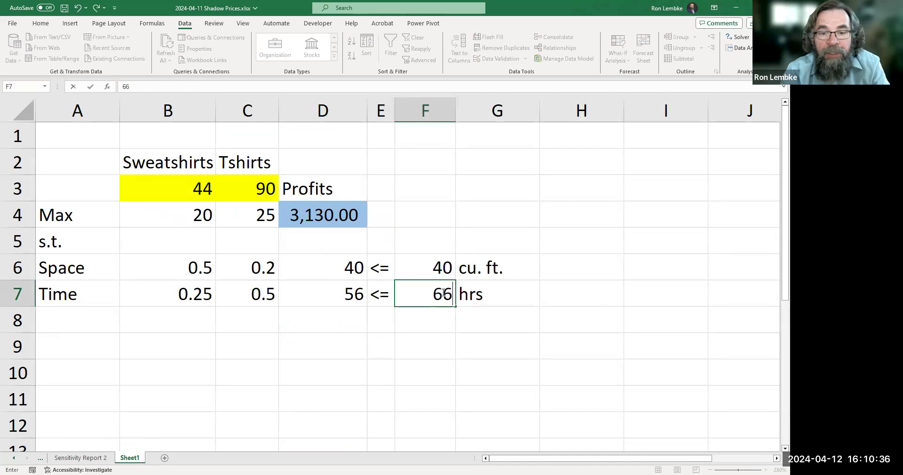
pyautogui.press('Return')
pyautogui.click(362, 352)
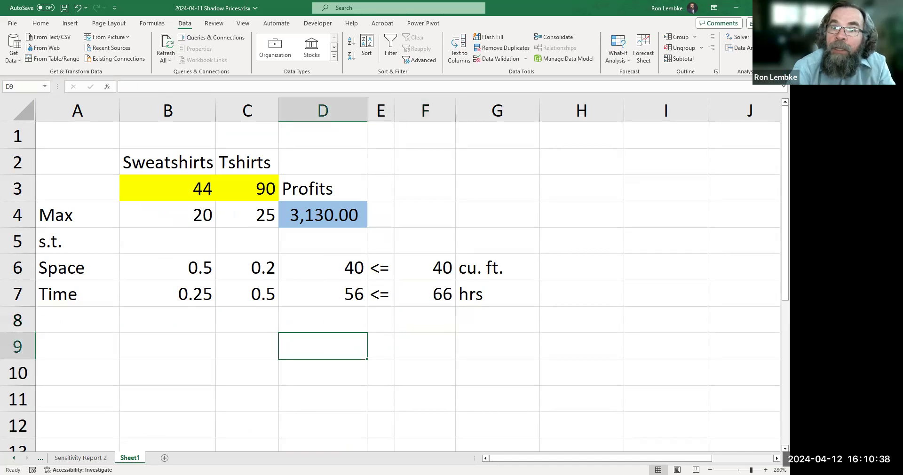
# Re-solve the model with Solver, keeping the solution and a Sensitivity report.
pyautogui.click(737, 38)
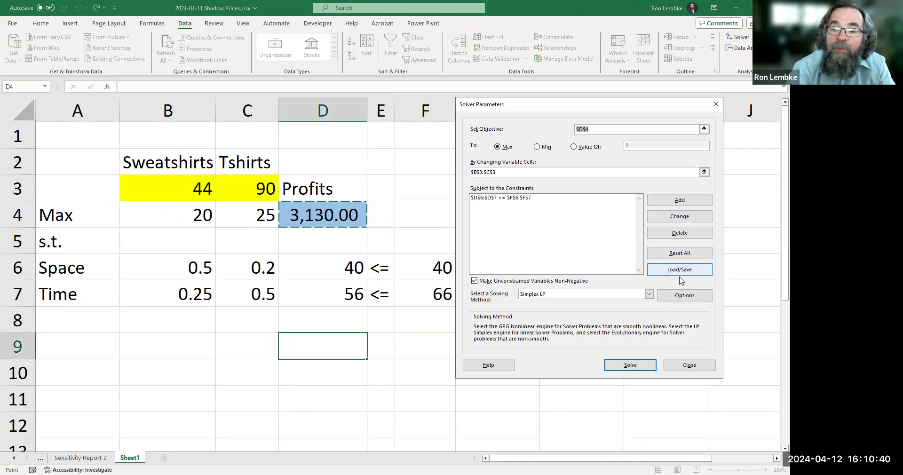
pyautogui.click(635, 370)
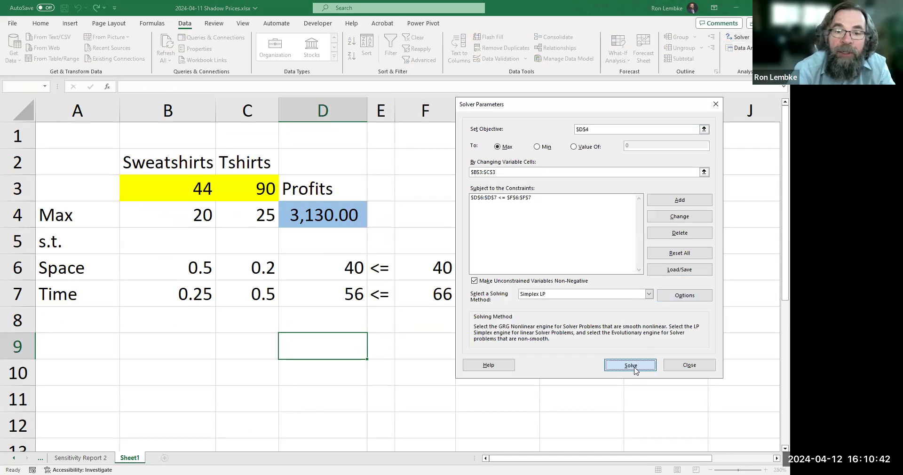
pyautogui.click(436, 194)
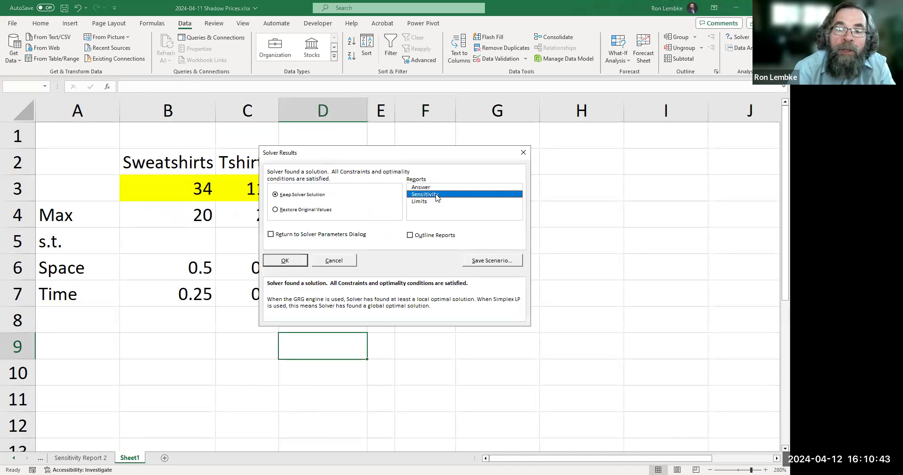
pyautogui.click(286, 261)
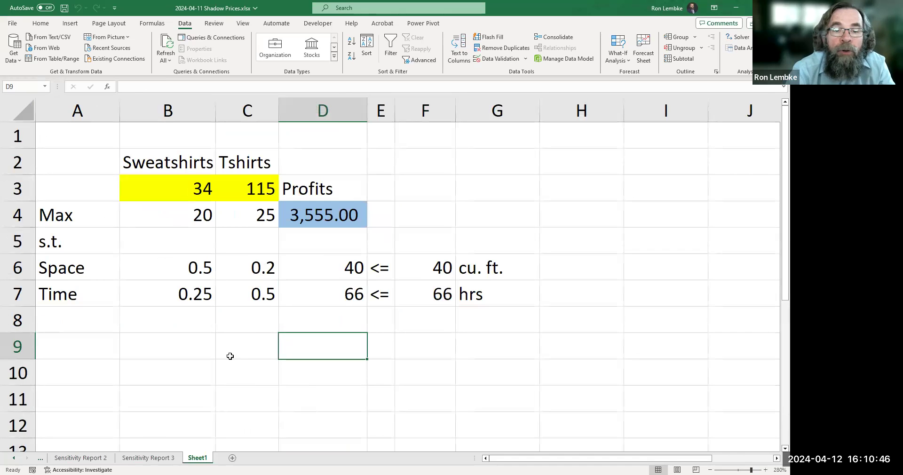
# Compare the predicted 3,555 total on Report 2, then view Sensitivity Report 3.
pyautogui.click(81, 457)
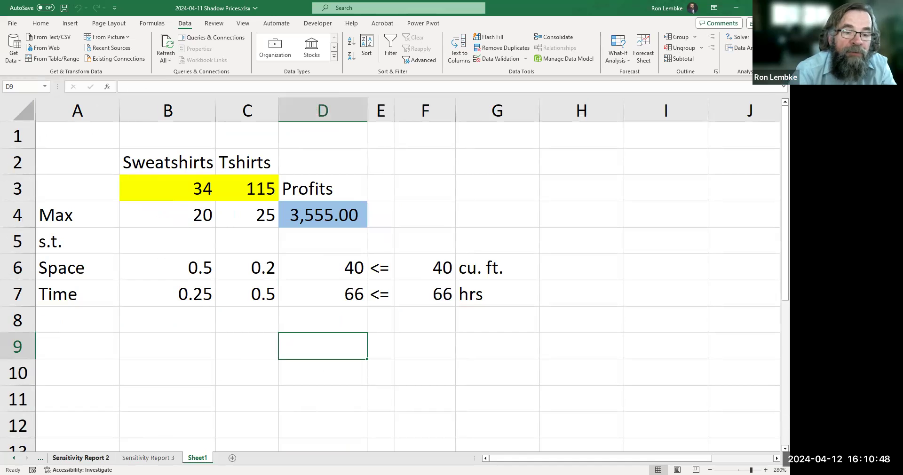
pyautogui.click(306, 425)
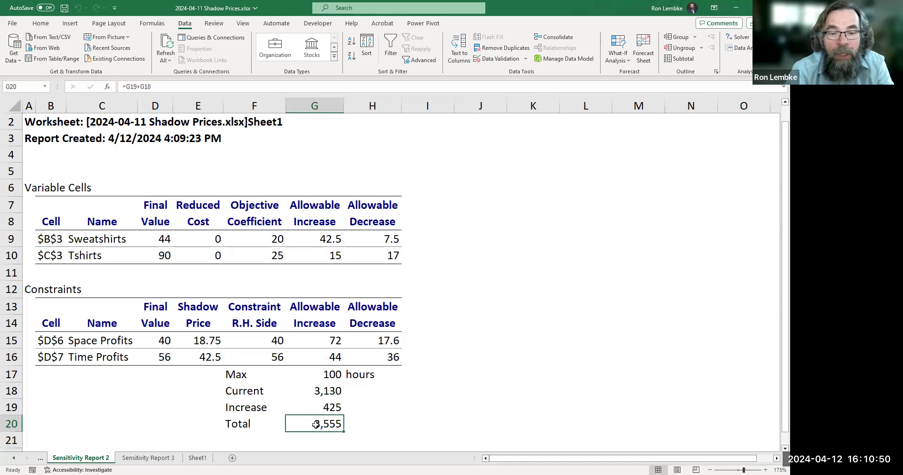
pyautogui.click(169, 458)
# Inspect the Time row: right-hand side 66, shadow price 42.5, allowable increase 34.
pyautogui.scroll(5, 365, 358)
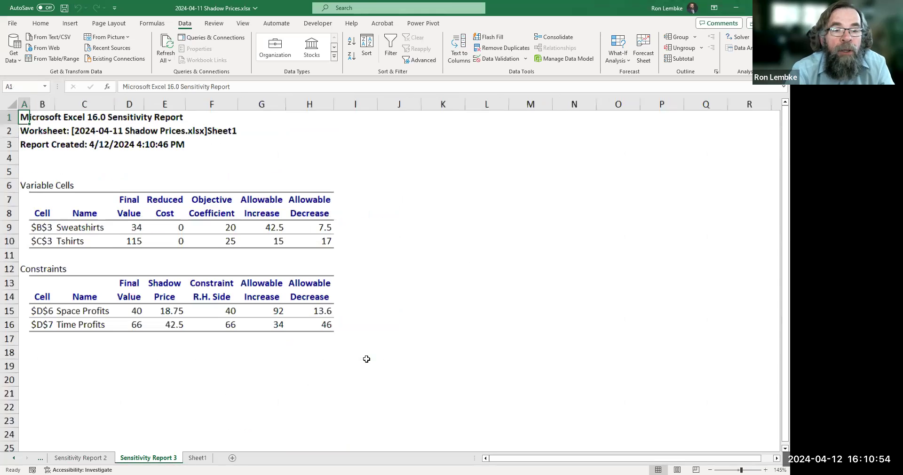
pyautogui.click(279, 373)
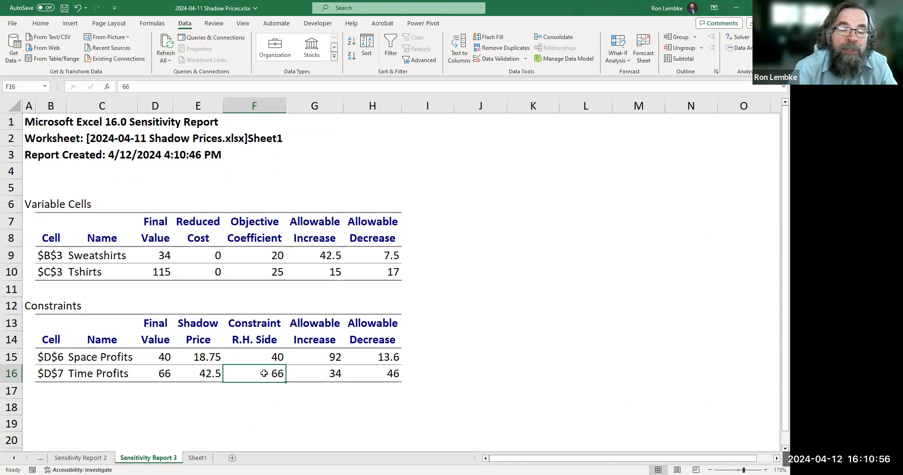
pyautogui.press('Left')
pyautogui.press('Left')
pyautogui.press('Right')
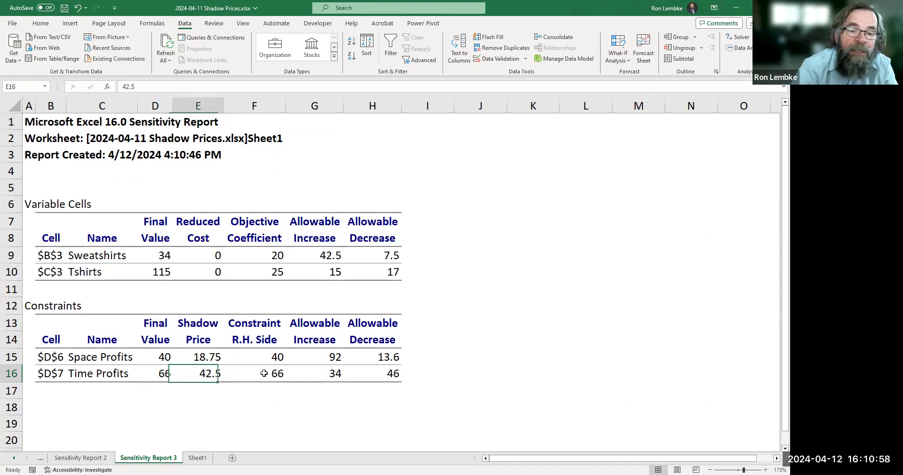
pyautogui.press('Right')
pyautogui.press('Right')
pyautogui.press('Down')
pyautogui.press('Left')
# Add a Max label with formula =F16+G16 showing 100 below the Time row.
pyautogui.write('MAX')
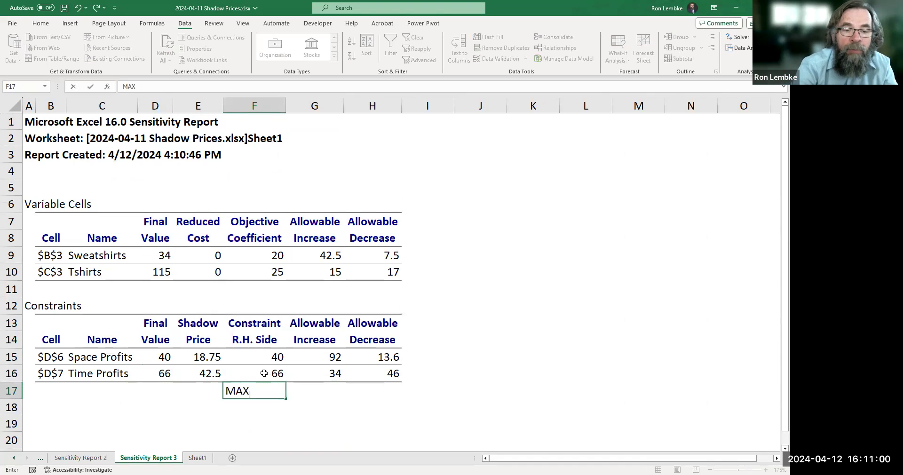
pyautogui.press('BackSpace')
pyautogui.press('BackSpace')
pyautogui.write('A')
pyautogui.press('BackSpace')
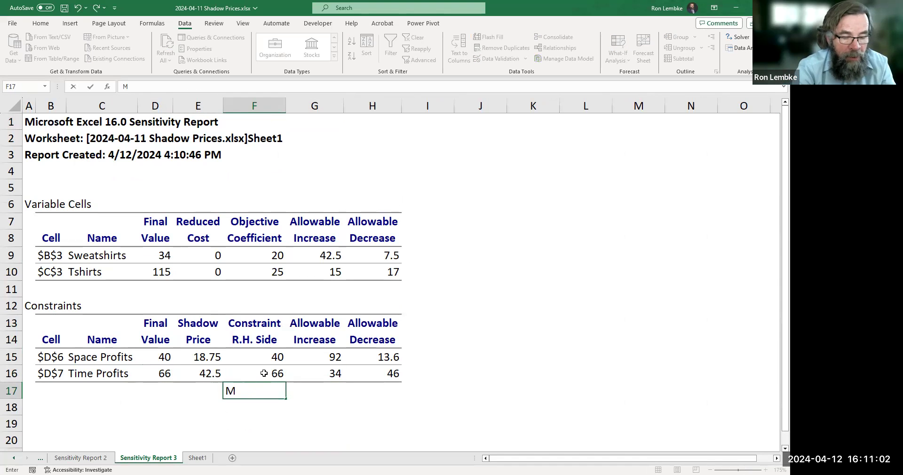
pyautogui.write('ax')
pyautogui.press('Tab')
pyautogui.write('=')
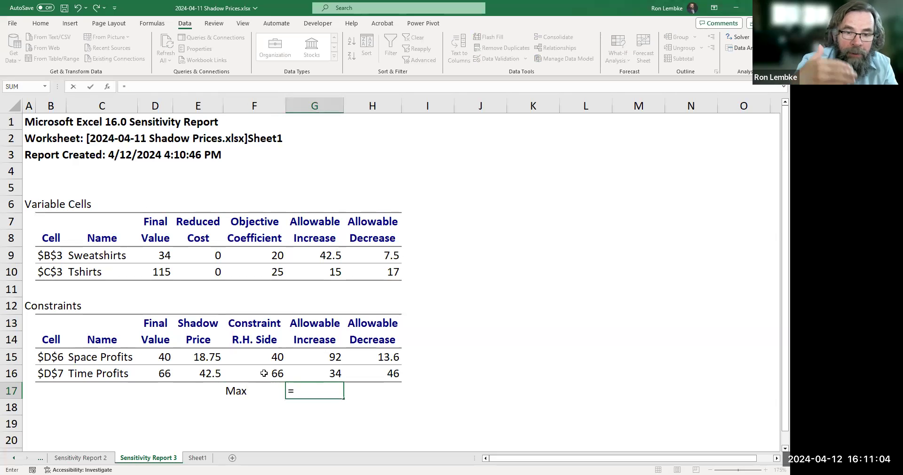
pyautogui.click(264, 373)
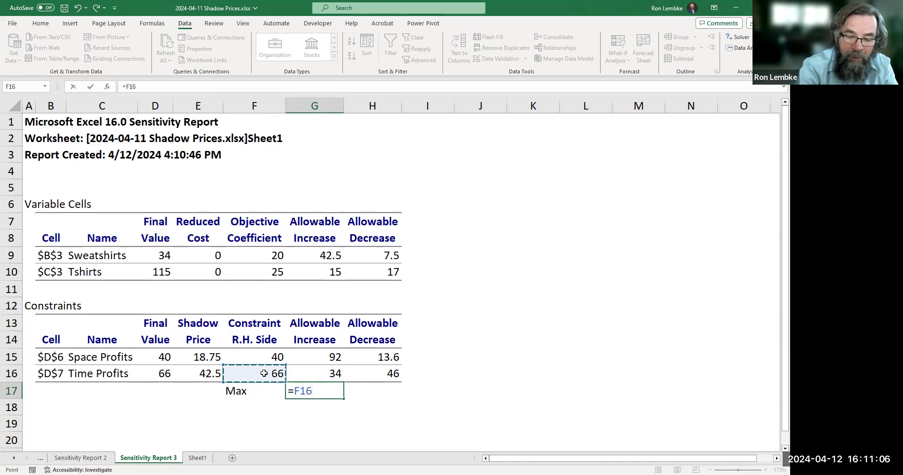
pyautogui.write('+')
pyautogui.press('Up')
pyautogui.press('Return')
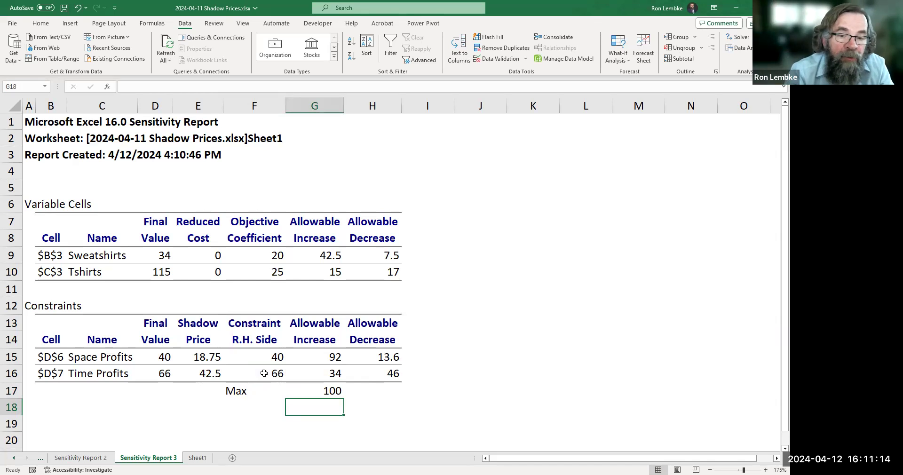
# Change the Sheet1 time limit in F7 to 100 hours.
pyautogui.click(198, 458)
pyautogui.click(440, 298)
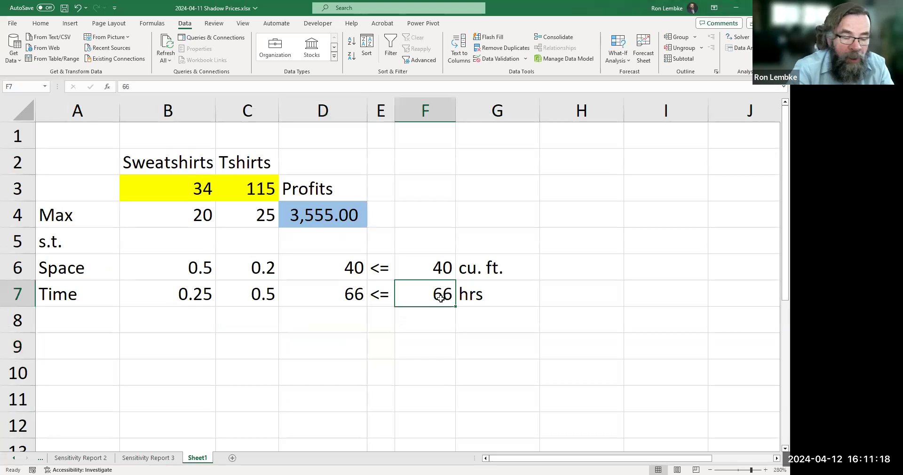
pyautogui.write('100')
pyautogui.press('Return')
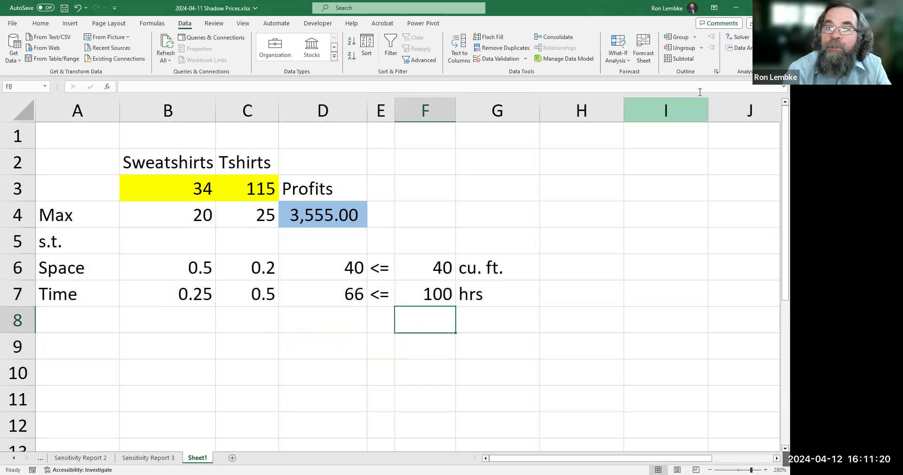
# Re-solve with Solver and a Sensitivity report, check the Space and Time rows, and return to Report 3.
pyautogui.click(736, 41)
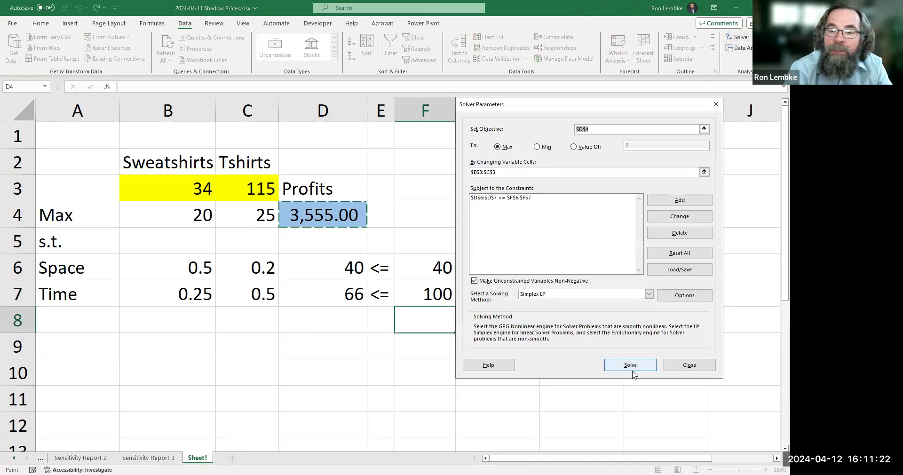
pyautogui.click(631, 366)
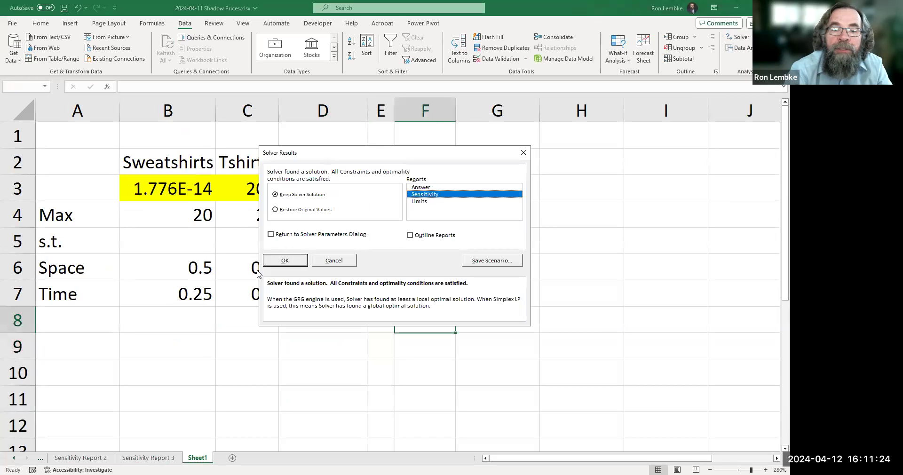
pyautogui.click(277, 261)
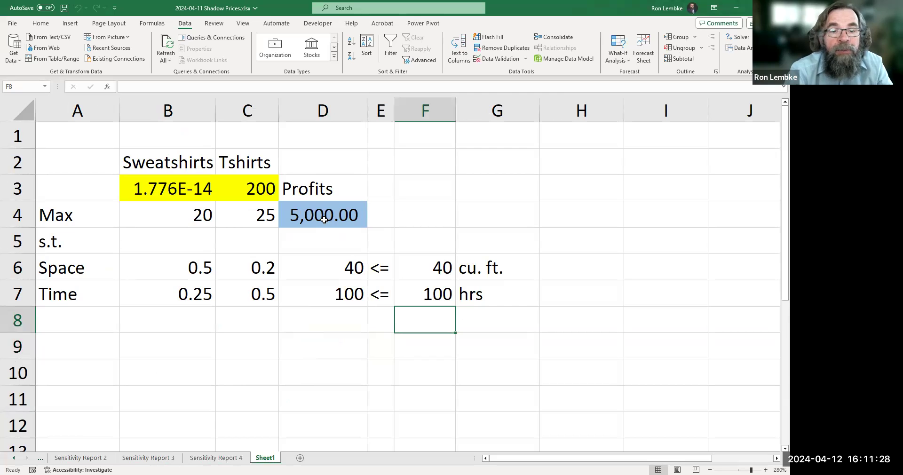
pyautogui.moveTo(329, 266); pyautogui.dragTo(438, 268)
pyautogui.moveTo(326, 294); pyautogui.dragTo(413, 294)
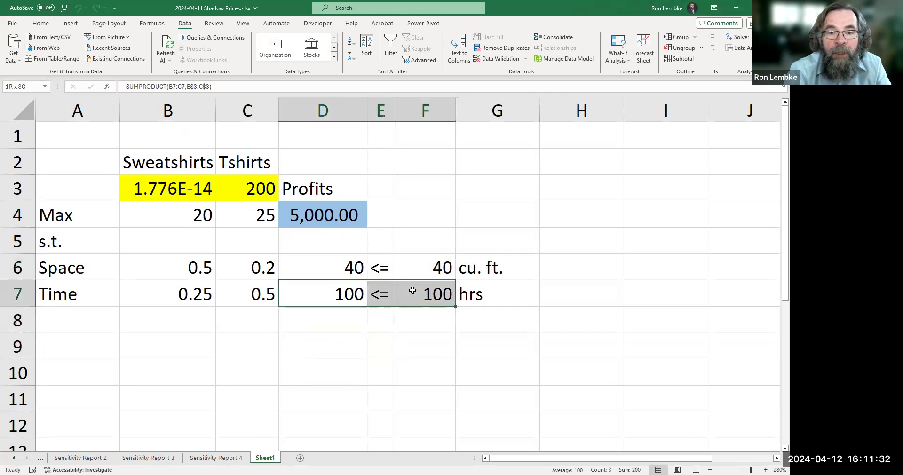
pyautogui.click(167, 457)
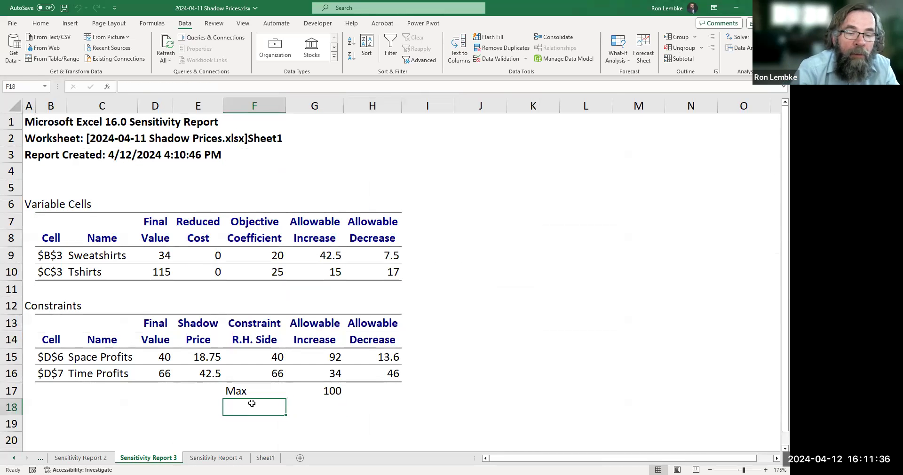
# After checking Sensitivity Report 2, enter Profits 3,555 in Sensitivity Report 3.
pyautogui.click(105, 458)
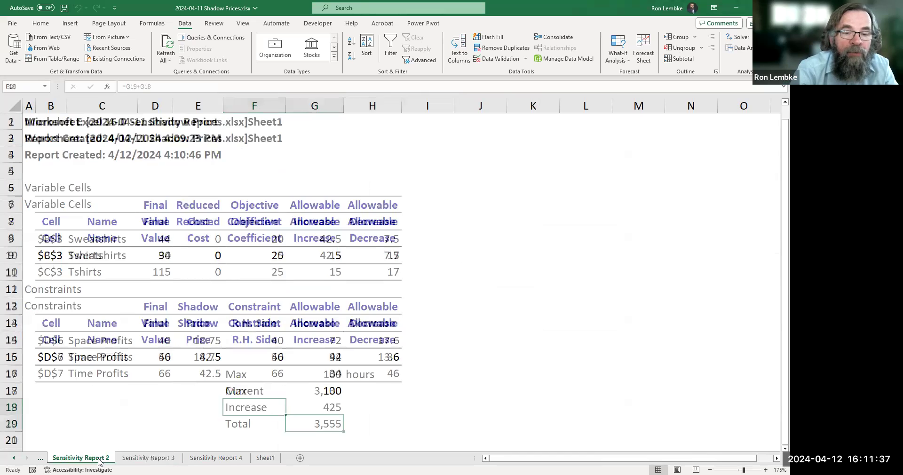
pyautogui.click(136, 458)
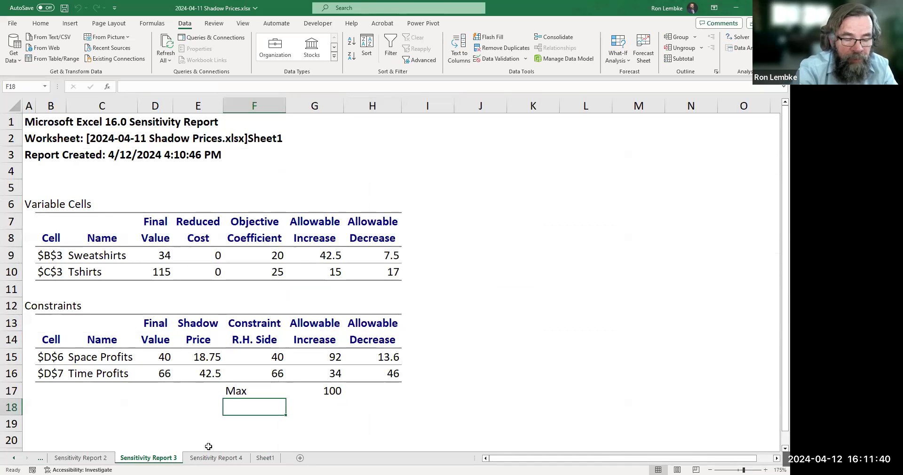
pyautogui.write('Profits')
pyautogui.press('Tab')
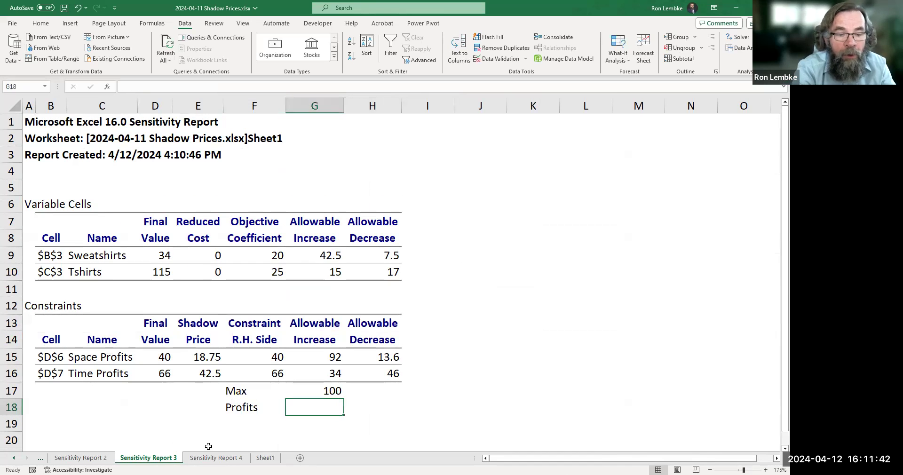
pyautogui.write('3,555')
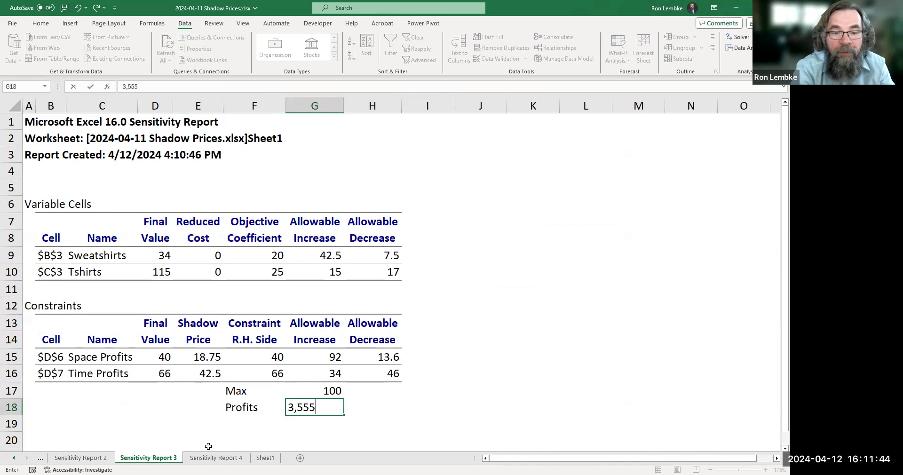
pyautogui.press('Return')
# Add the label Increase on the next row.
pyautogui.write('I')
pyautogui.press('BackSpace')
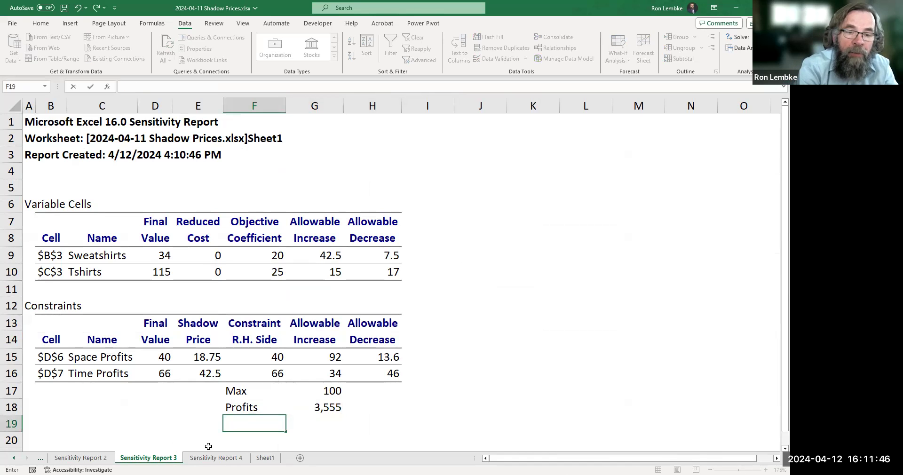
pyautogui.write('Increase')
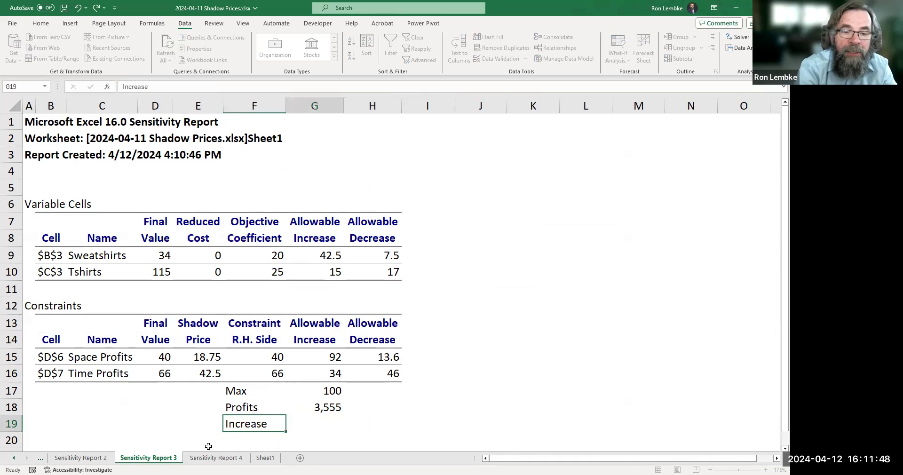
pyautogui.press('Tab')
# Enter the Increase formula =G16*E16, giving 1445.
pyautogui.write('=')
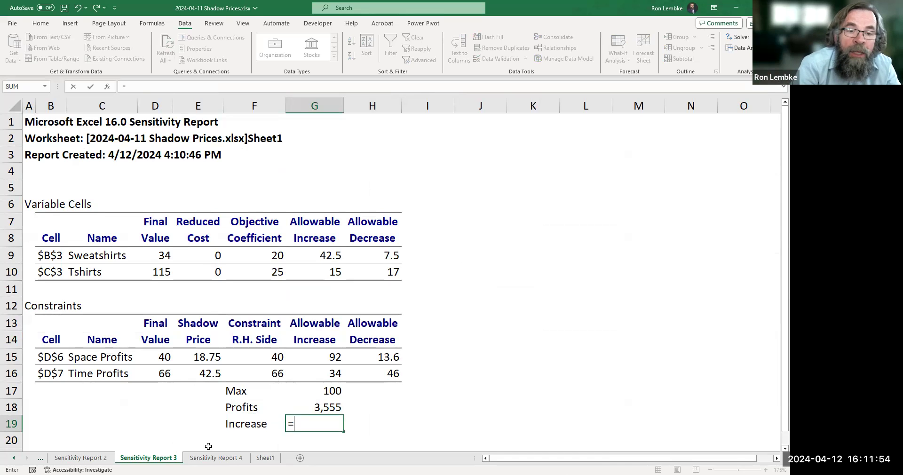
pyautogui.press('Up')
pyautogui.press('Up')
pyautogui.press('Up')
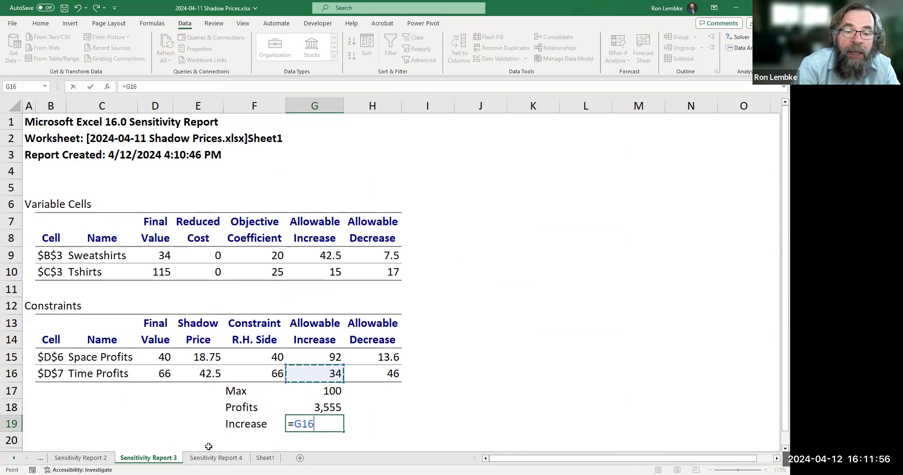
pyautogui.press('Escape')
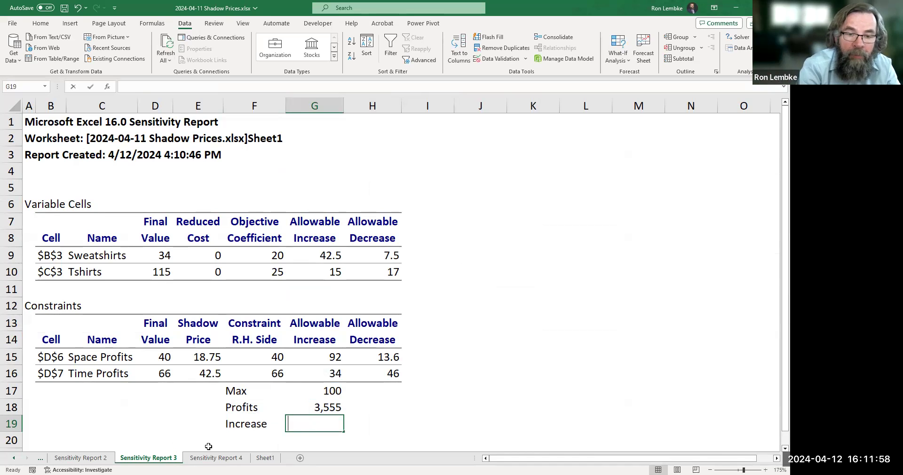
pyautogui.write('=100')
pyautogui.press('Escape')
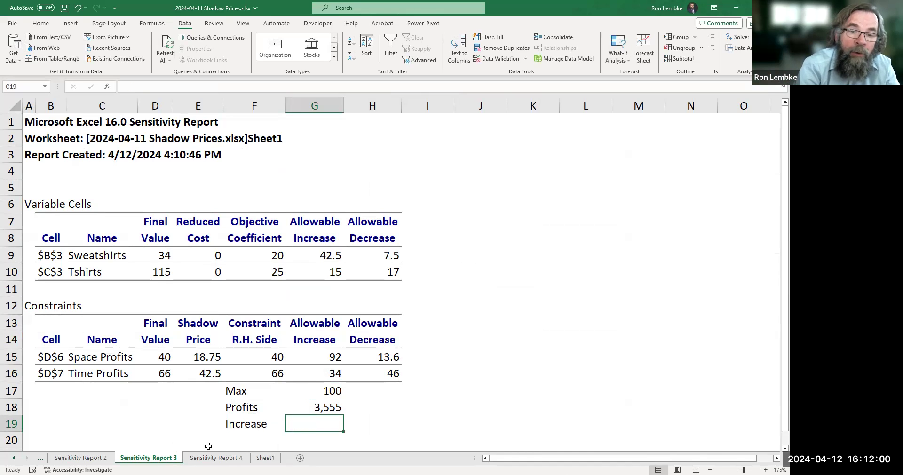
pyautogui.write('=')
pyautogui.press('Up')
pyautogui.press('Up')
pyautogui.press('Up')
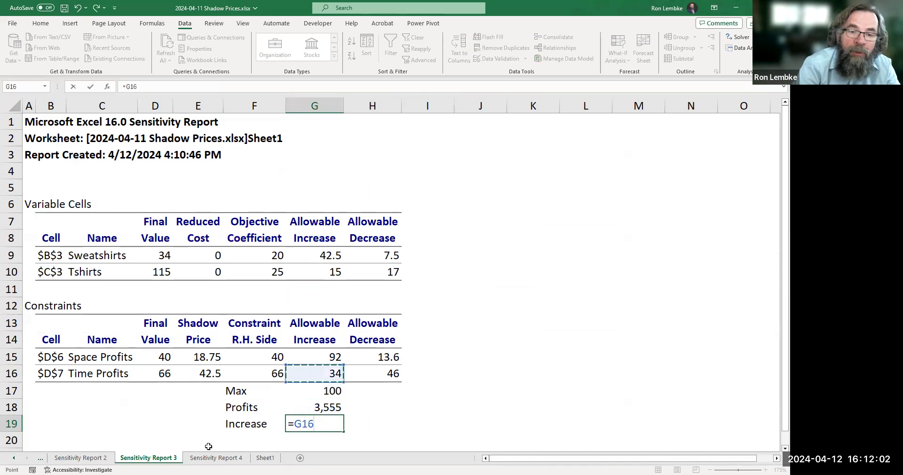
pyautogui.write('*')
pyautogui.press('Up')
pyautogui.press('Up')
pyautogui.press('Up')
pyautogui.press('Up')
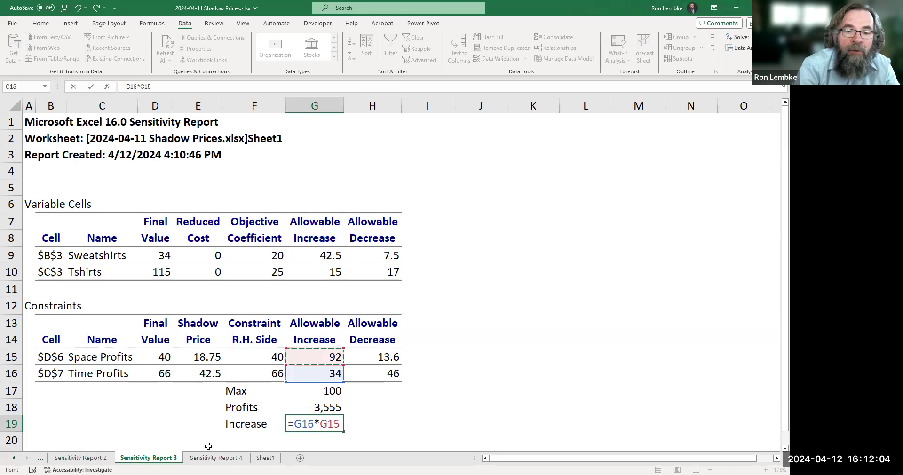
pyautogui.press('Down')
pyautogui.press('Left')
pyautogui.press('Left')
pyautogui.press('Return')
pyautogui.press('Left')
pyautogui.press('Up')
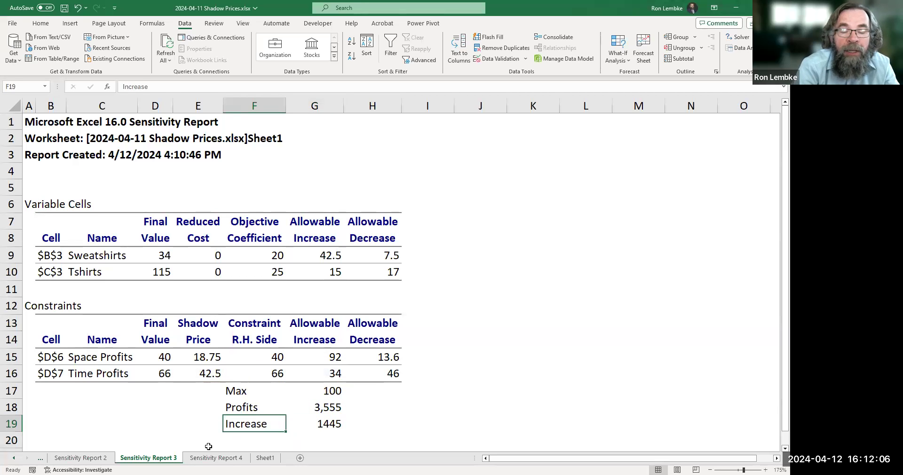
pyautogui.press('Right')
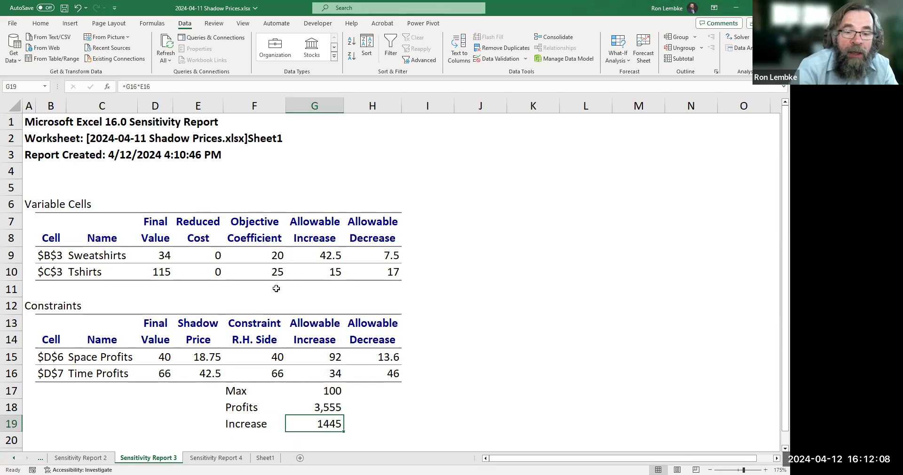
# Add Total with formula =G19+G18 showing 5,000, then switch to Sheet1.
pyautogui.press('Down')
pyautogui.press('Left')
pyautogui.write('Total')
pyautogui.press('Tab')
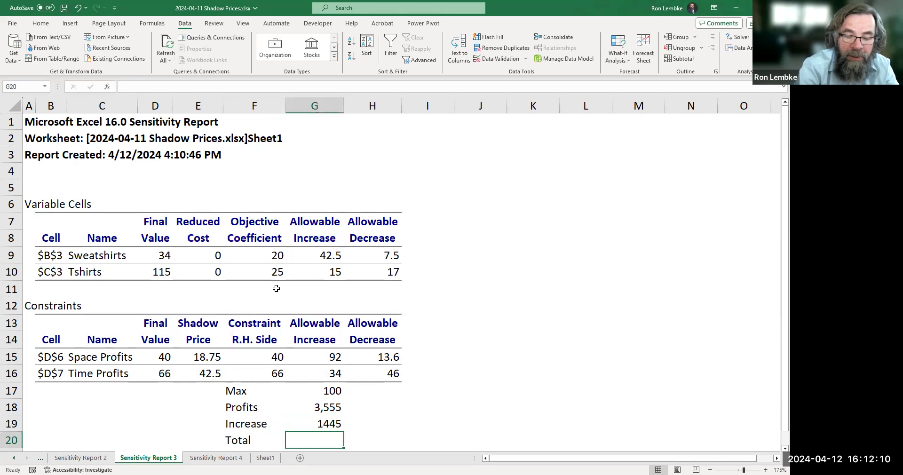
pyautogui.write('=')
pyautogui.press('Up')
pyautogui.write('+')
pyautogui.press('Up')
pyautogui.press('Up')
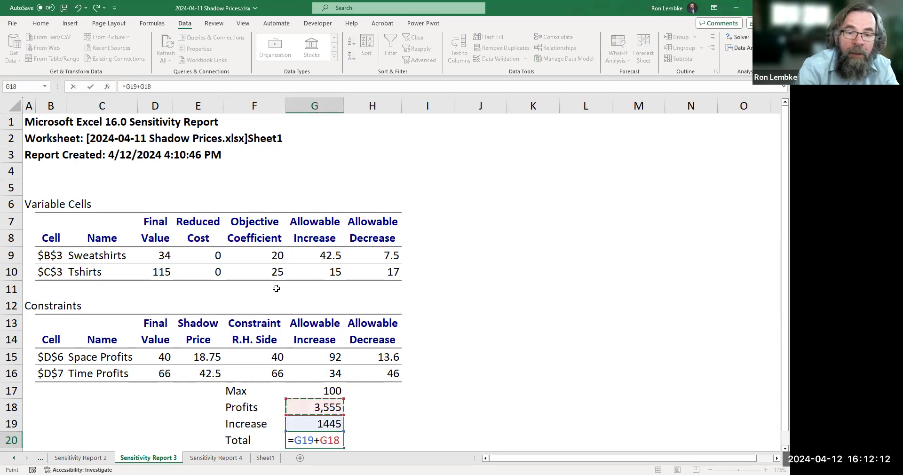
pyautogui.press('Return')
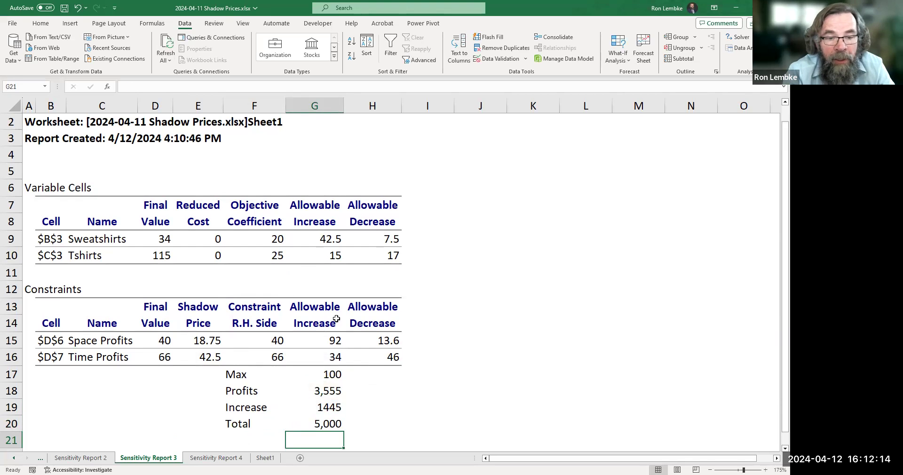
pyautogui.hotkey('ctrl', 'pagedown')
pyautogui.hotkey('ctrl', 'pagedown')
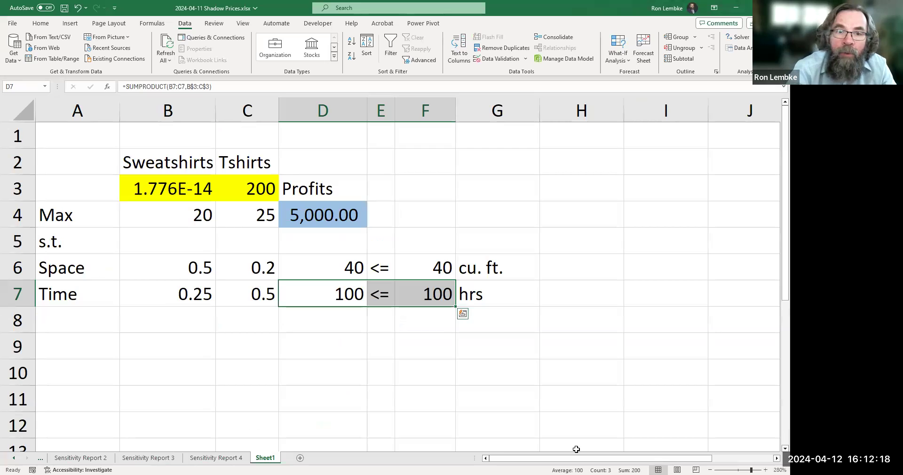
# On Sensitivity Report 4, replace the Time allowable increase 1.7764E-14 in G16 with 0.
pyautogui.click(342, 216)
pyautogui.click(216, 457)
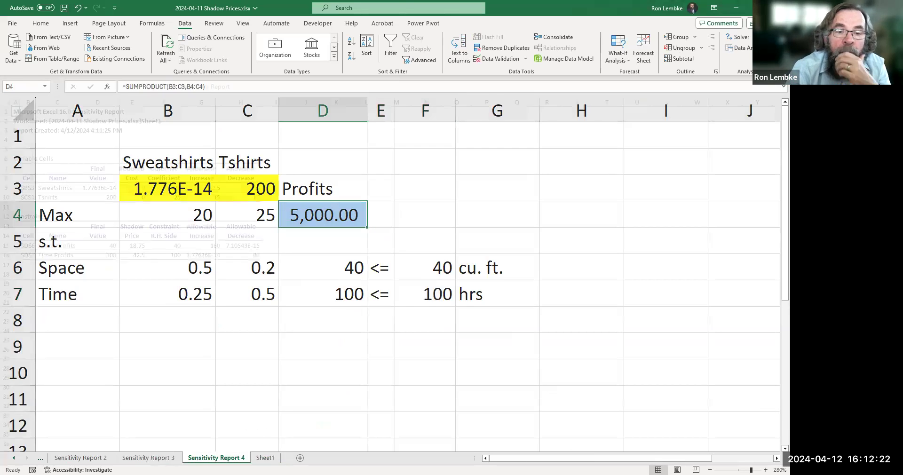
pyautogui.scroll(5, 359, 369)
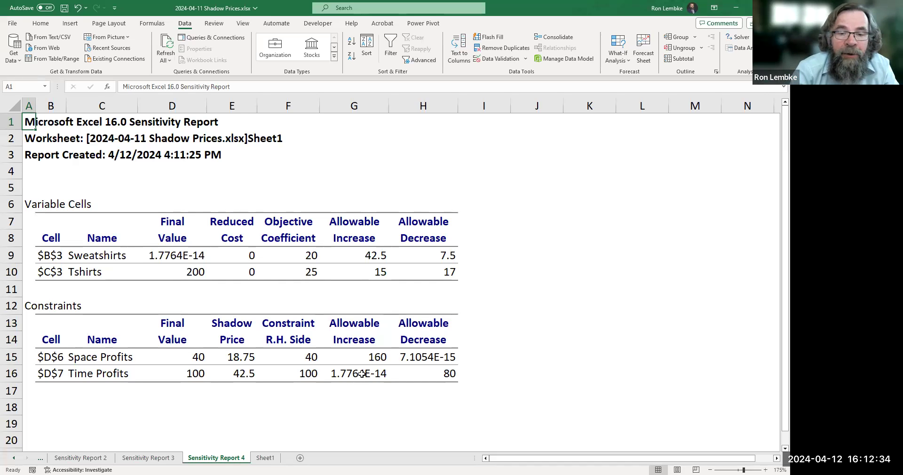
pyautogui.click(361, 374)
pyautogui.write('0')
pyautogui.press('Return')
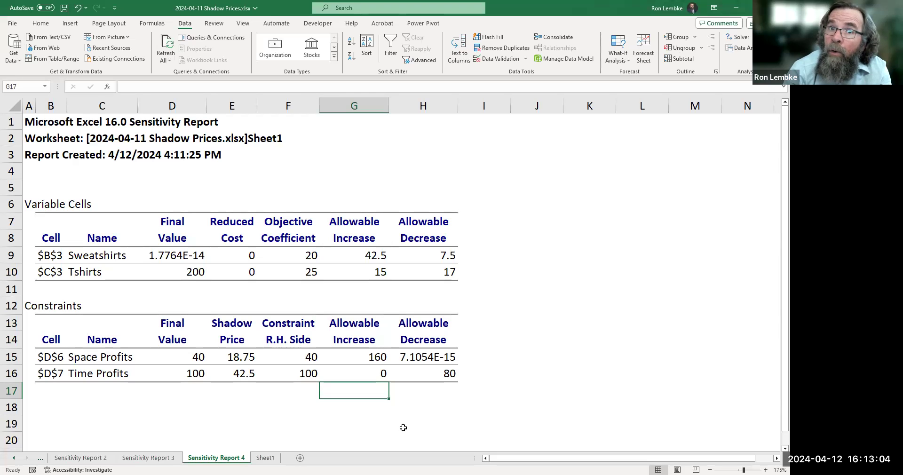
# On Sheet1, replace the tiny Sweatshirts quantity in B3 with 0.
pyautogui.click(265, 458)
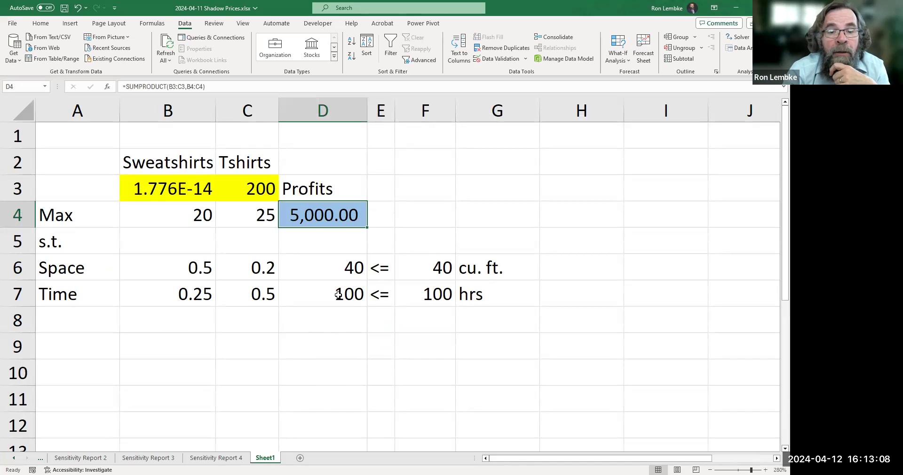
pyautogui.moveTo(339, 293); pyautogui.dragTo(423, 295)
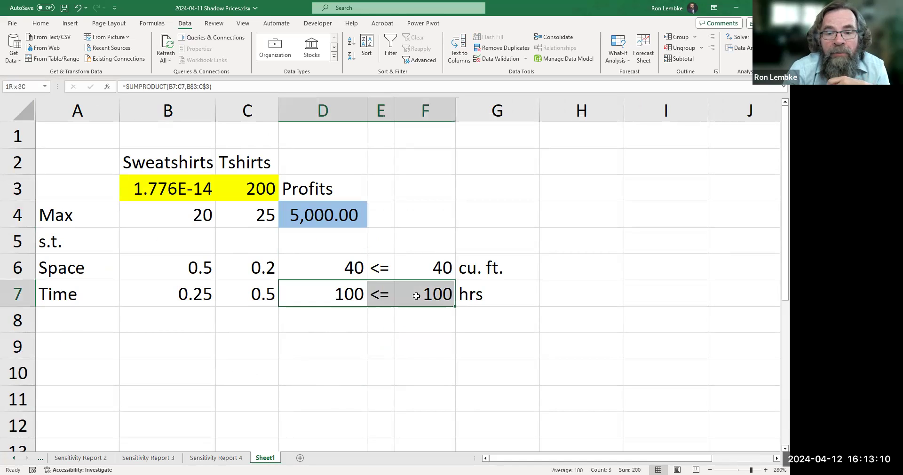
pyautogui.click(350, 266)
pyautogui.moveTo(350, 265); pyautogui.dragTo(419, 267)
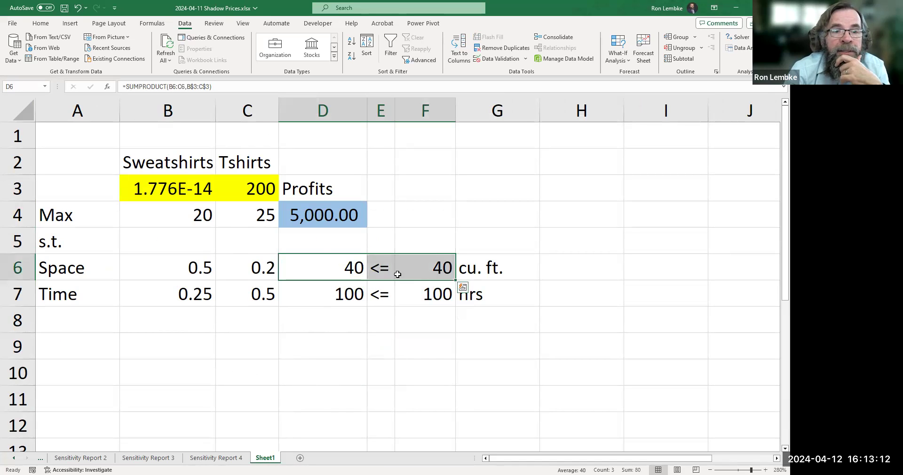
pyautogui.click(235, 192)
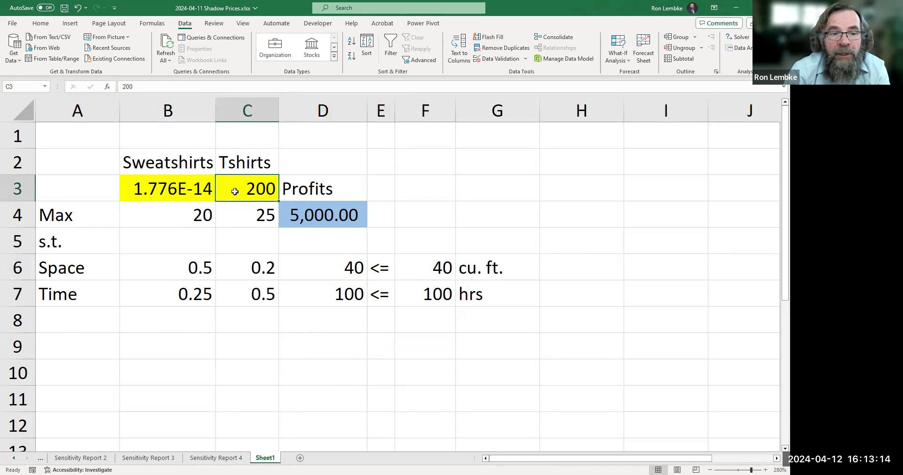
pyautogui.click(171, 189)
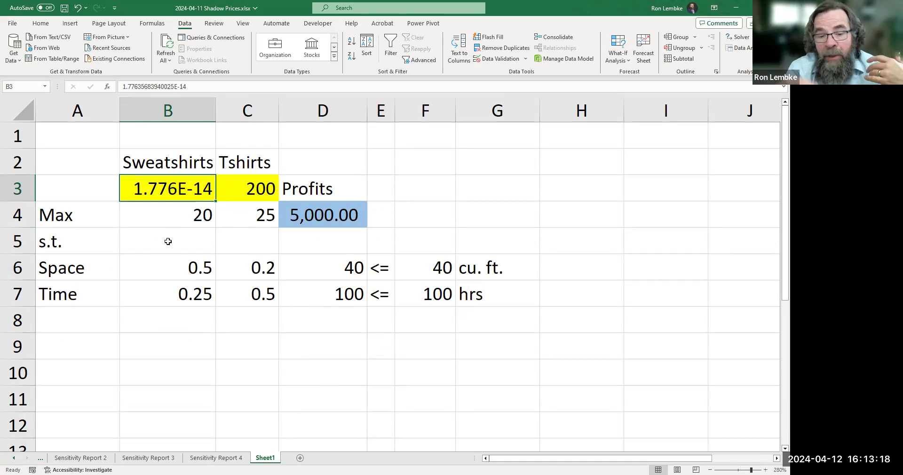
pyautogui.write('0')
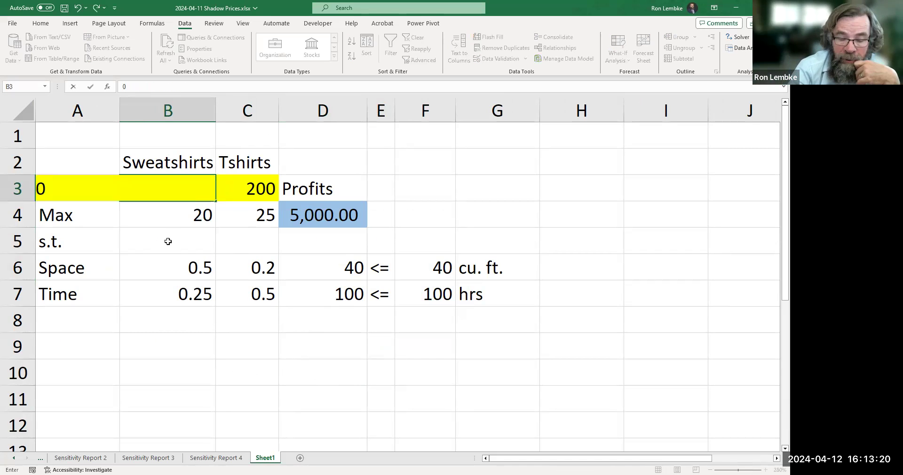
pyautogui.press('Return')
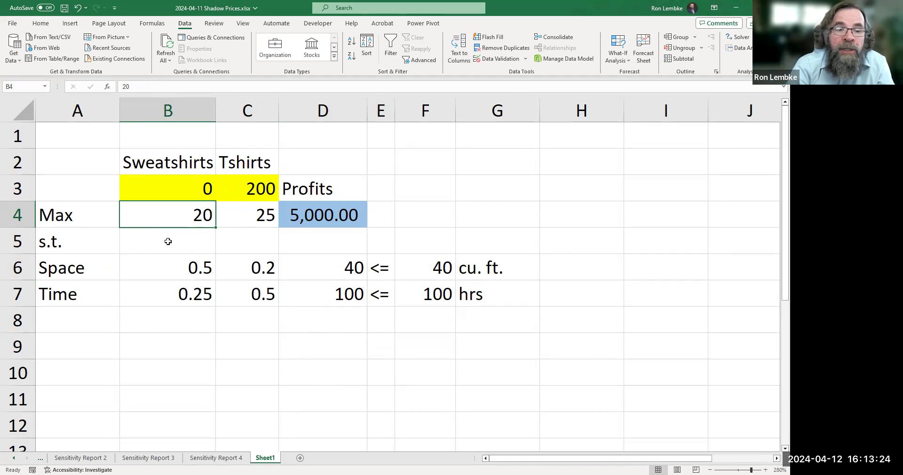
# Review the Tshirts coefficients, available hours in F7 and time used in D7.
pyautogui.press('Right')
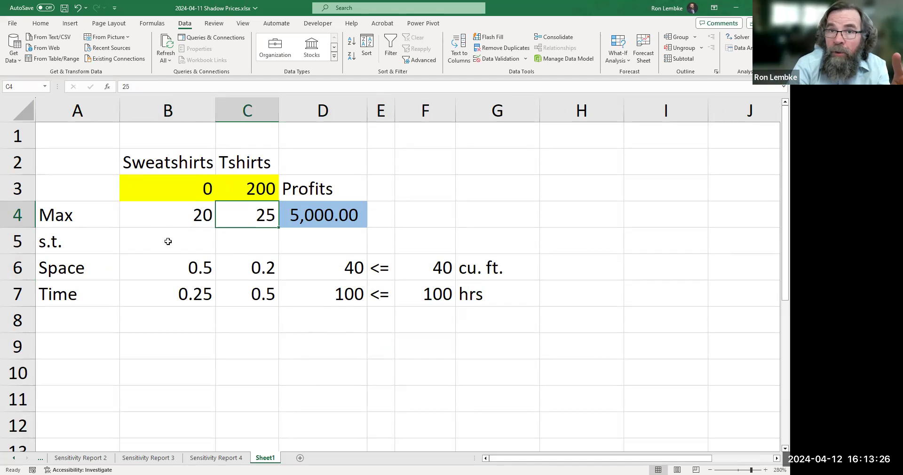
pyautogui.press('Down')
pyautogui.press('Down')
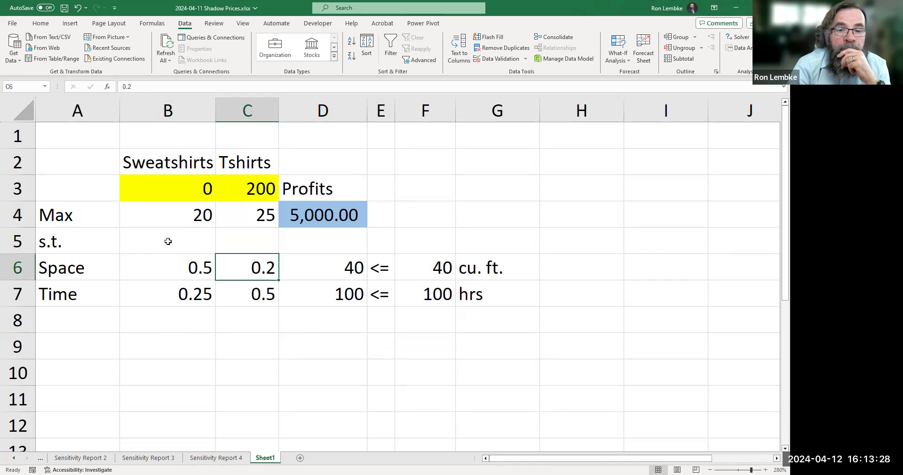
pyautogui.press('Down')
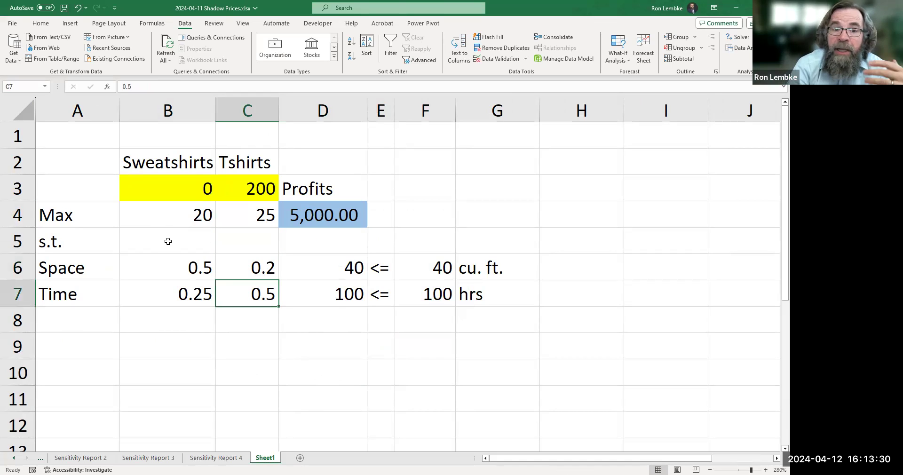
pyautogui.press('Right')
pyautogui.press('Right')
pyautogui.press('Right')
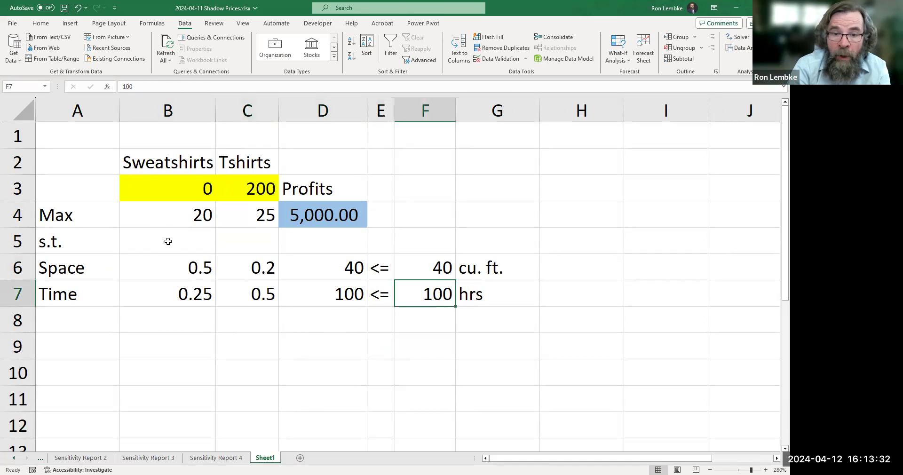
pyautogui.press('Left')
pyautogui.press('Left')
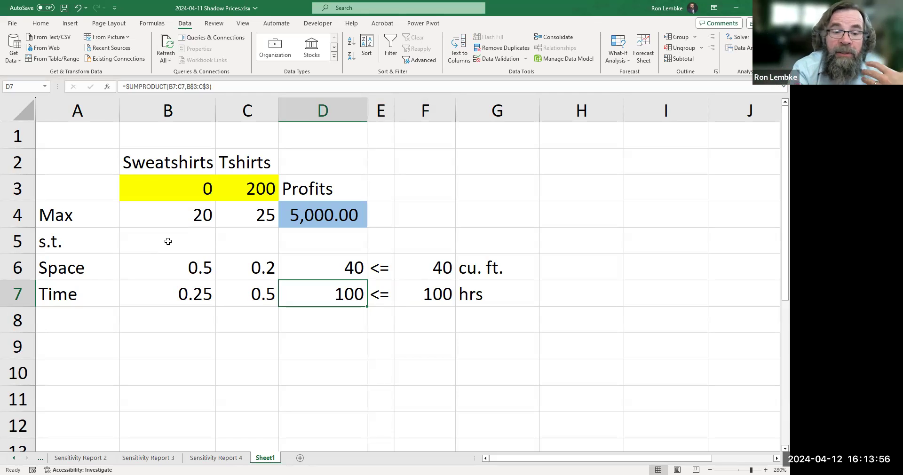
# Raise available time in F7 to 200 and re-solve with a Sensitivity report.
pyautogui.click(430, 294)
pyautogui.write('200')
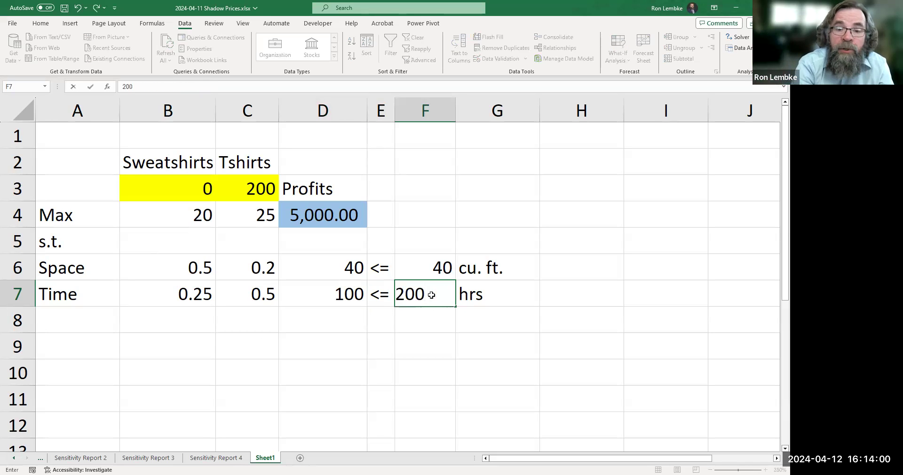
pyautogui.press('Return')
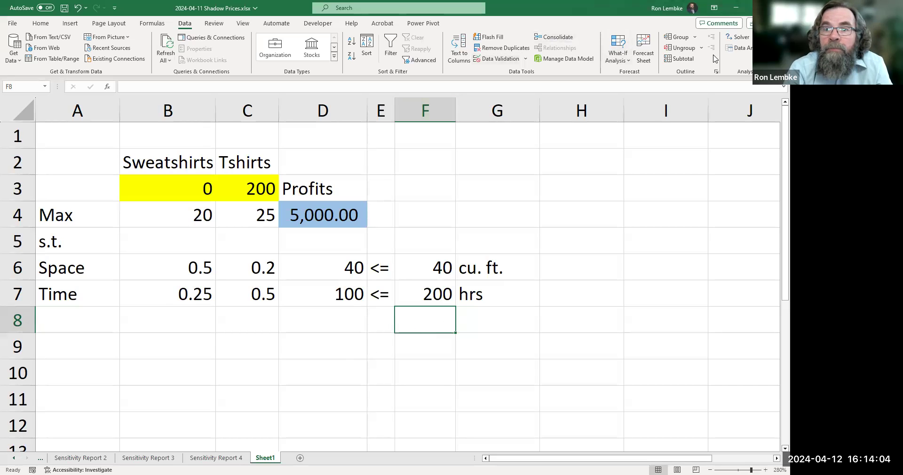
pyautogui.click(737, 37)
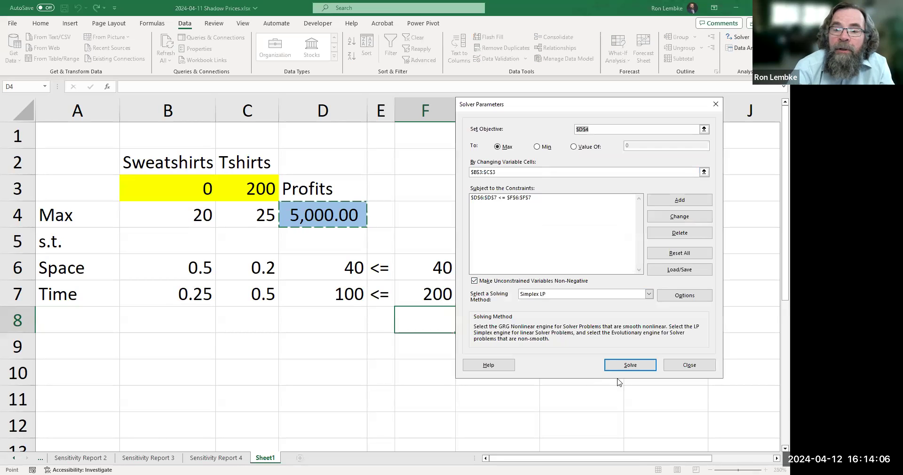
pyautogui.click(629, 365)
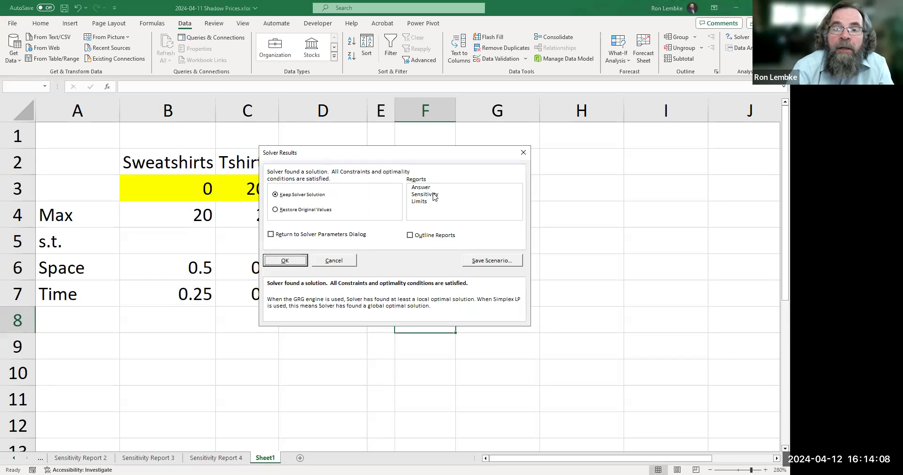
pyautogui.click(433, 195)
pyautogui.click(284, 259)
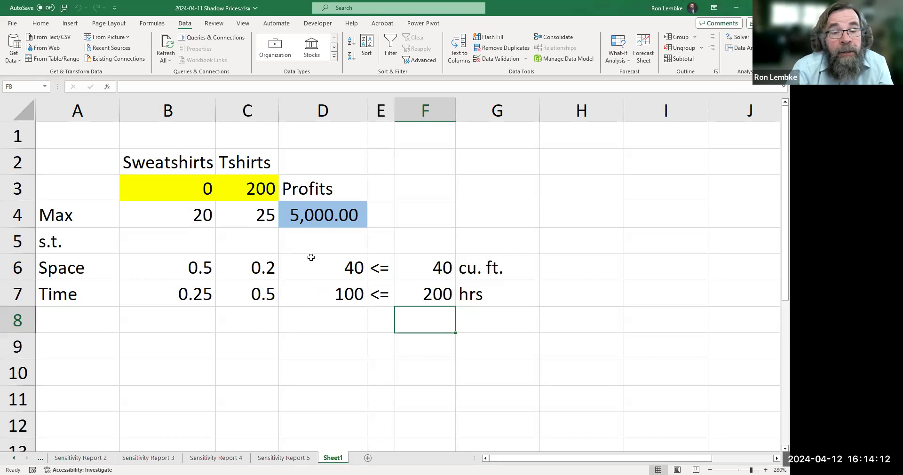
# Check the results: quantities 0 and 200, profit 5,000.00, and space and time used.
pyautogui.click(193, 189)
pyautogui.press('Right')
pyautogui.press('Down')
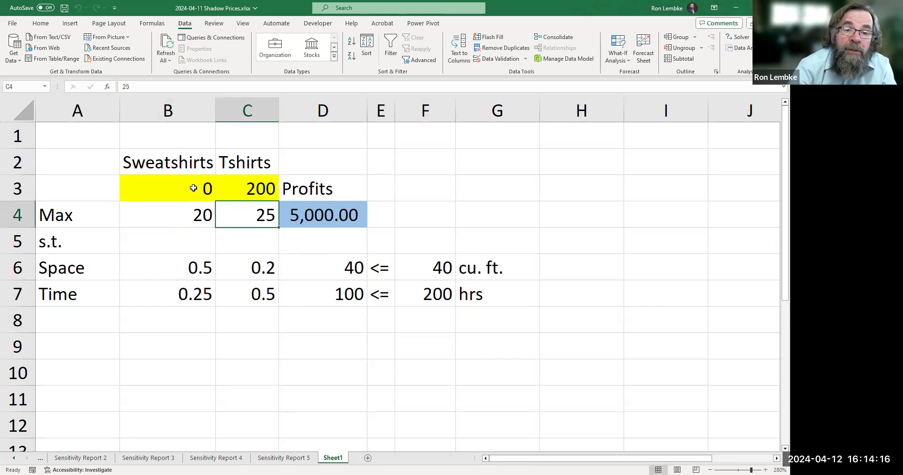
pyautogui.press('Right')
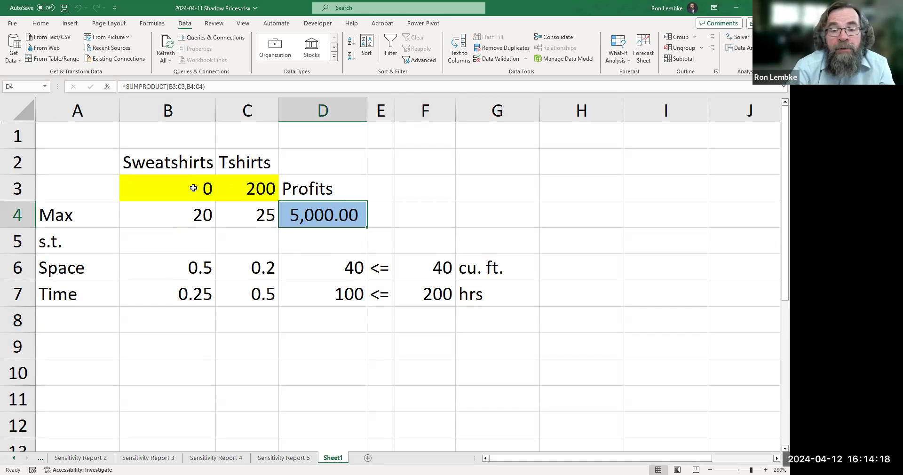
pyautogui.press('Down')
pyautogui.press('Down')
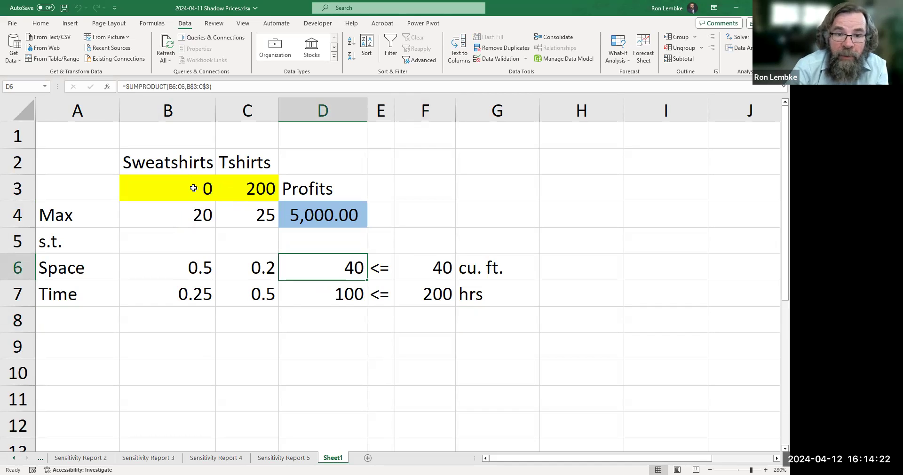
pyautogui.press('Down')
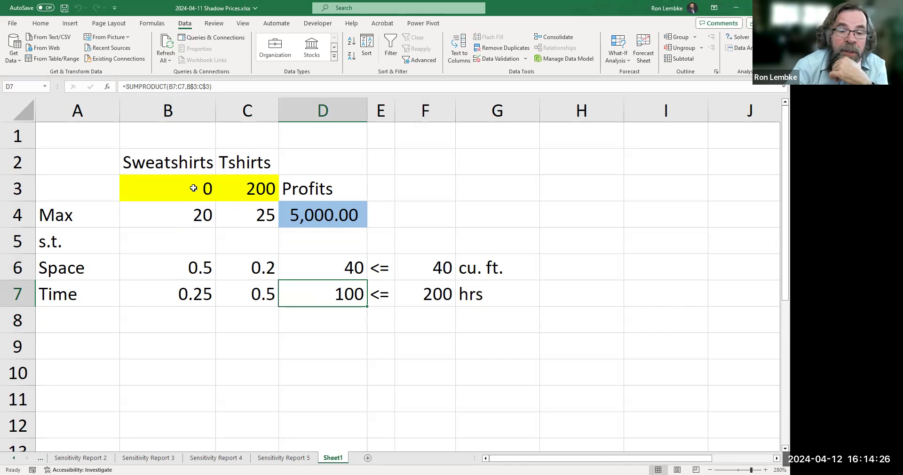
# On Sensitivity Report 5, inspect Time's shadow price 0, increase 1E+30, decrease 100, and Space's 125.
pyautogui.click(284, 457)
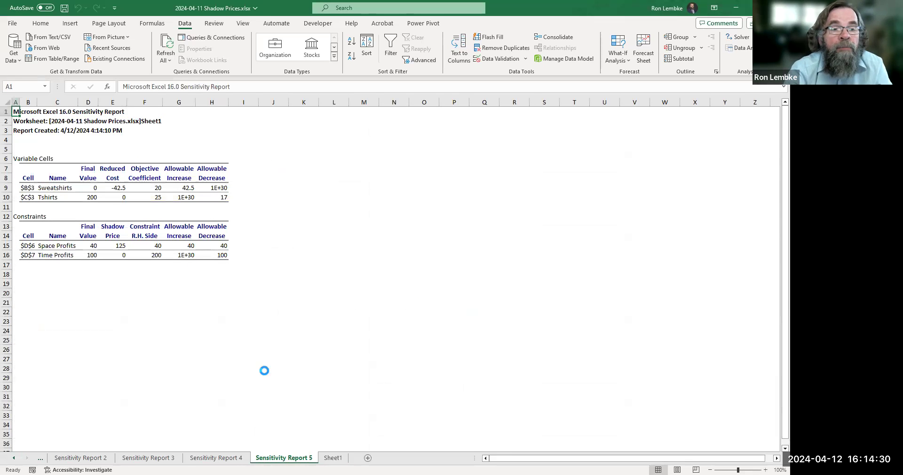
pyautogui.scroll(2, 264, 370)
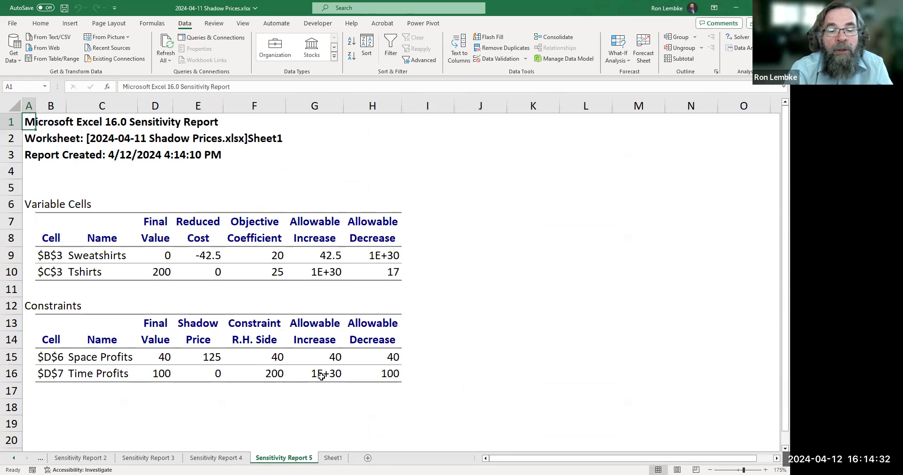
pyautogui.click(206, 374)
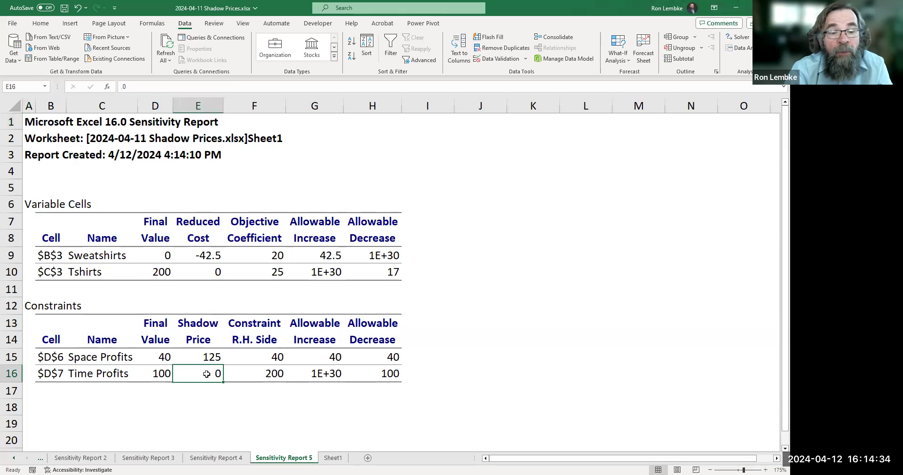
pyautogui.click(327, 375)
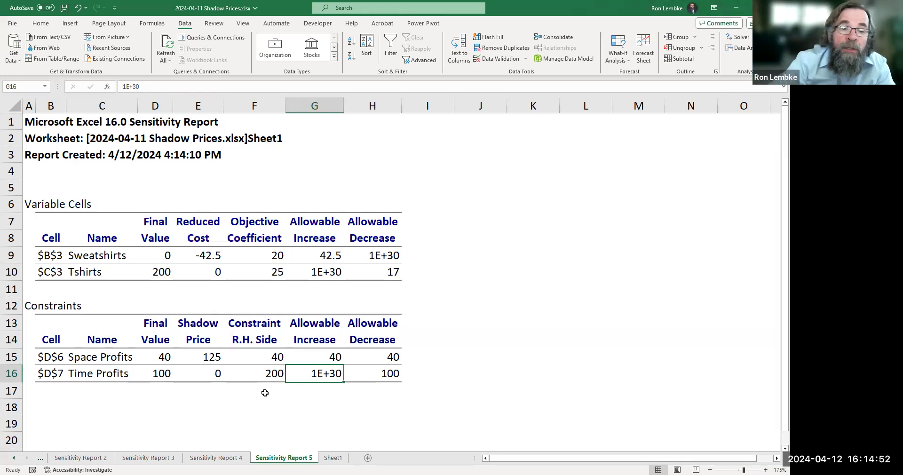
pyautogui.click(211, 372)
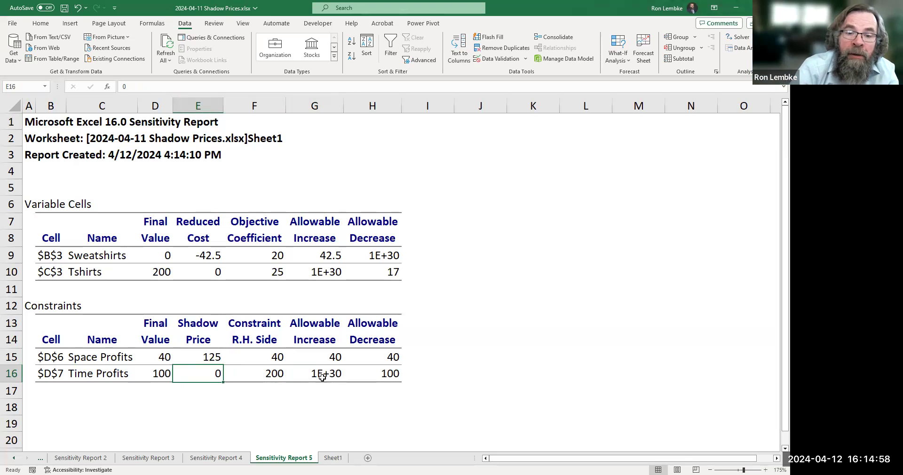
pyautogui.click(382, 374)
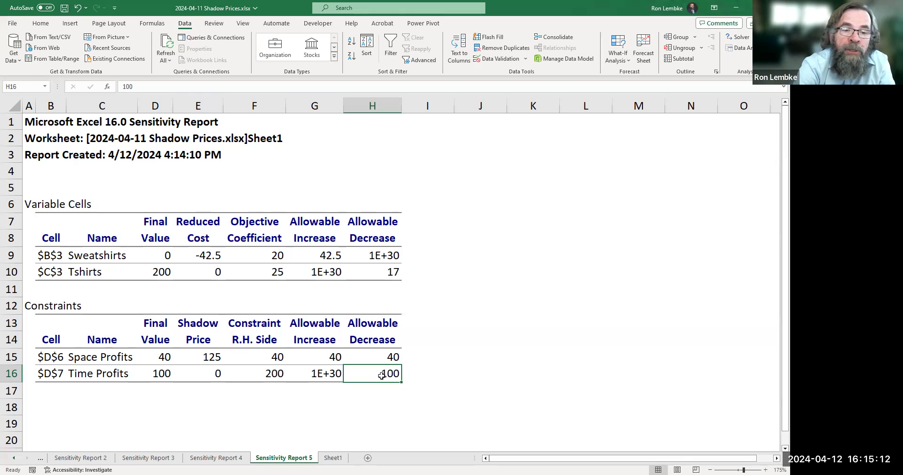
pyautogui.press('Left')
pyautogui.press('Left')
pyautogui.press('Left')
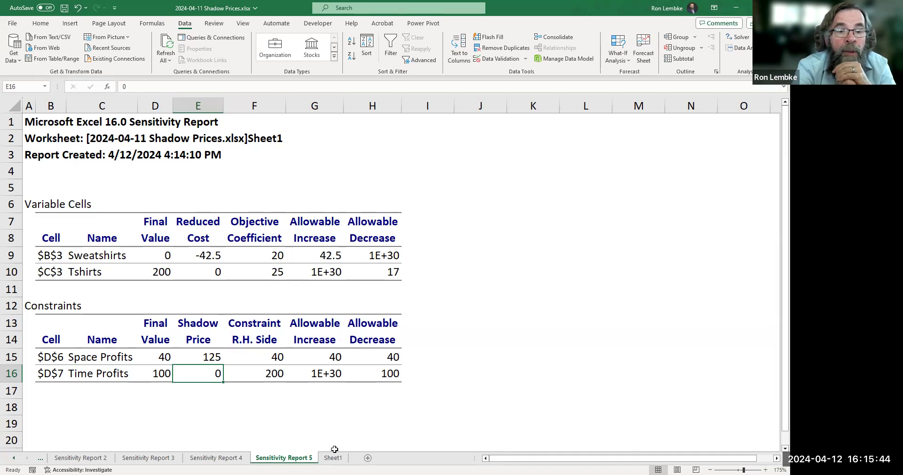
pyautogui.press('Up')
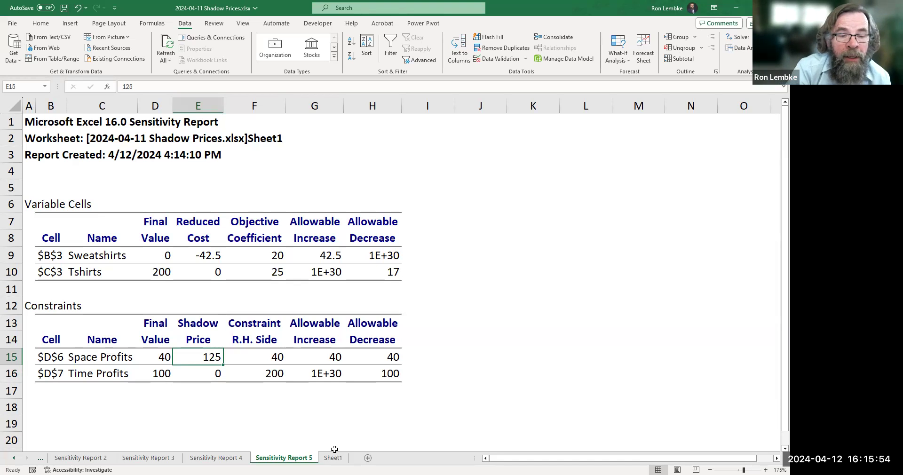
# Switch back to Sheet1 showing the 200-hour model at 5,000.00 profit.
pyautogui.click(335, 450)
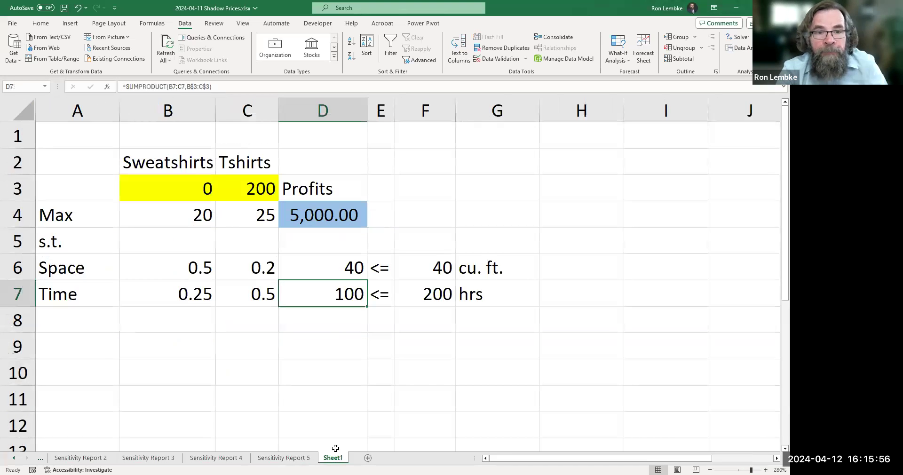